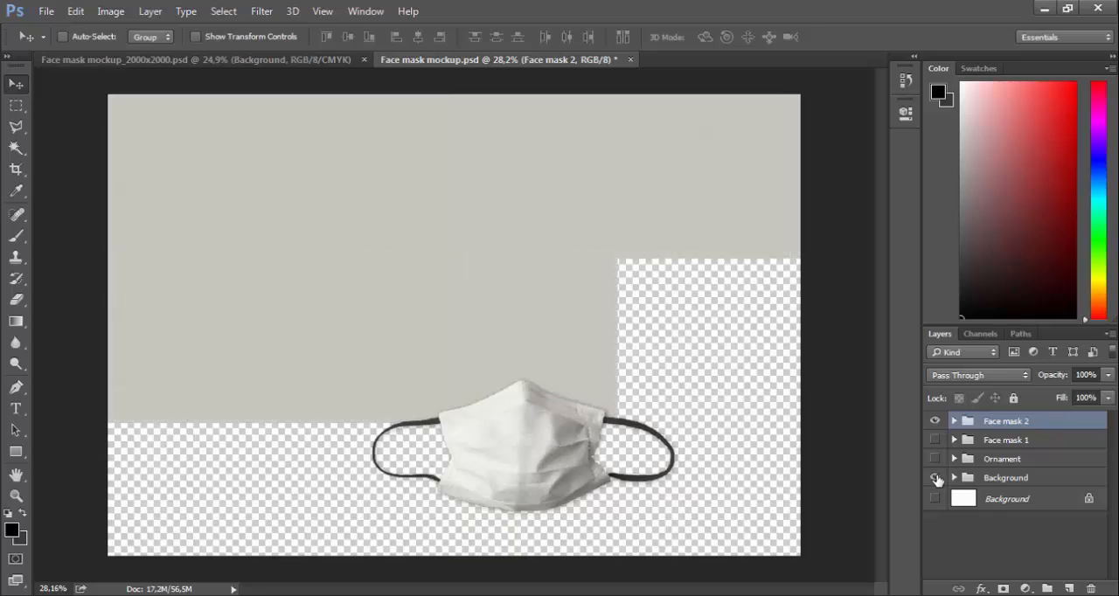
Toggle the Face mask 2 and Face mask 1 groups to preview them, leaving only Face mask 2 visible, and show the Ornament group
{"action": "left_click", "coordinate": [934, 420]}
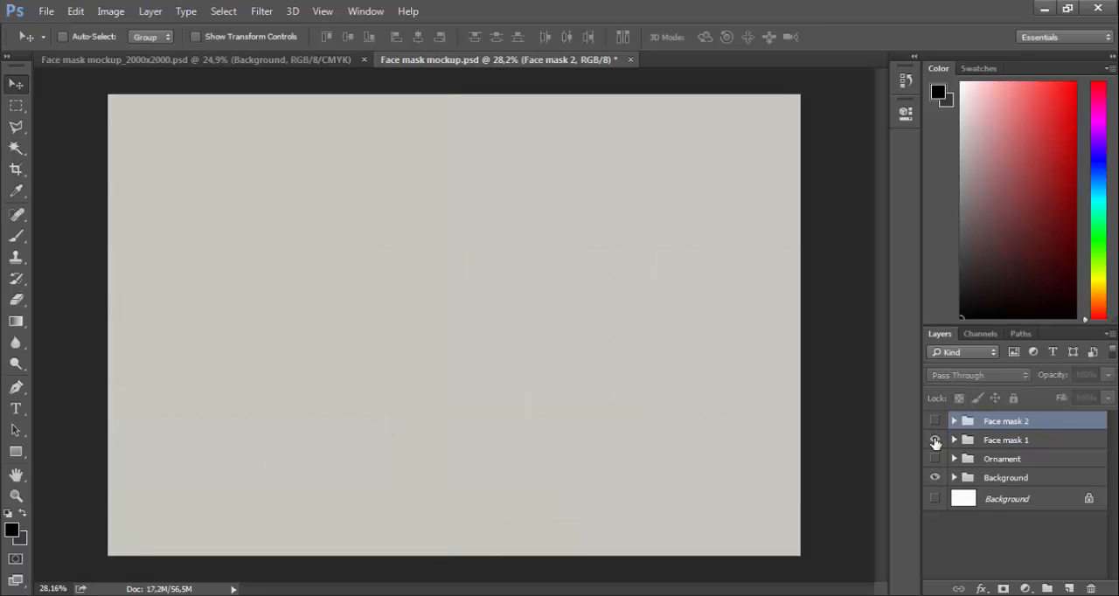
{"action": "left_click", "coordinate": [935, 441]}
{"action": "left_click", "coordinate": [935, 440]}
{"action": "left_click", "coordinate": [935, 421]}
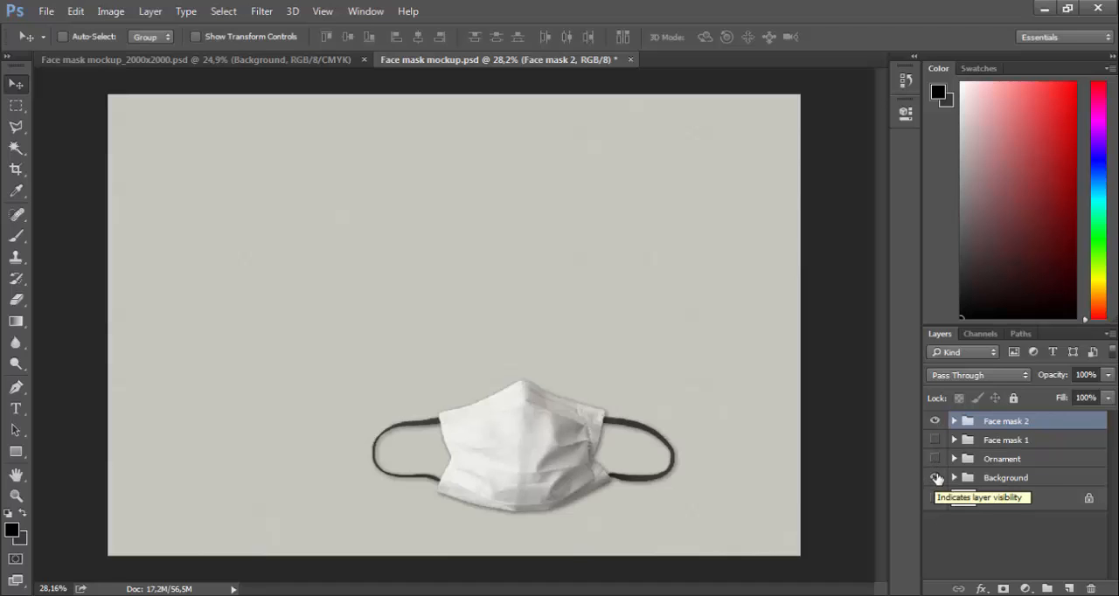
{"action": "left_click", "coordinate": [934, 459]}
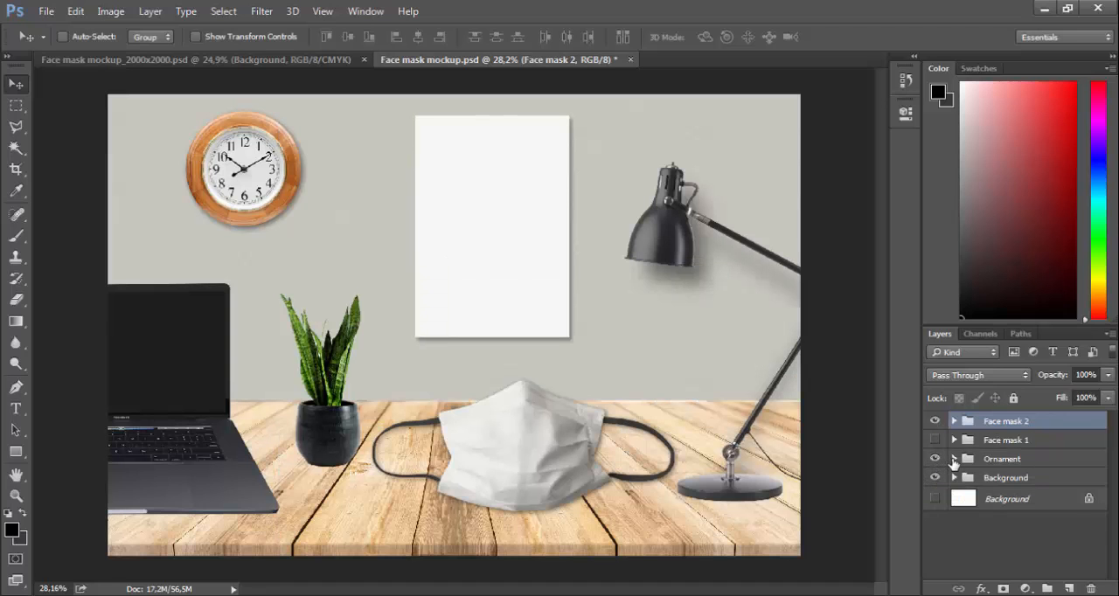
Expand the Ornament group and check its Macbook, Lamp, clock, flower and Wood items by hiding and reshowing them
{"action": "left_click", "coordinate": [954, 459]}
{"action": "scroll", "coordinate": [954, 462], "scroll_direction": "down", "scroll_amount": 1}
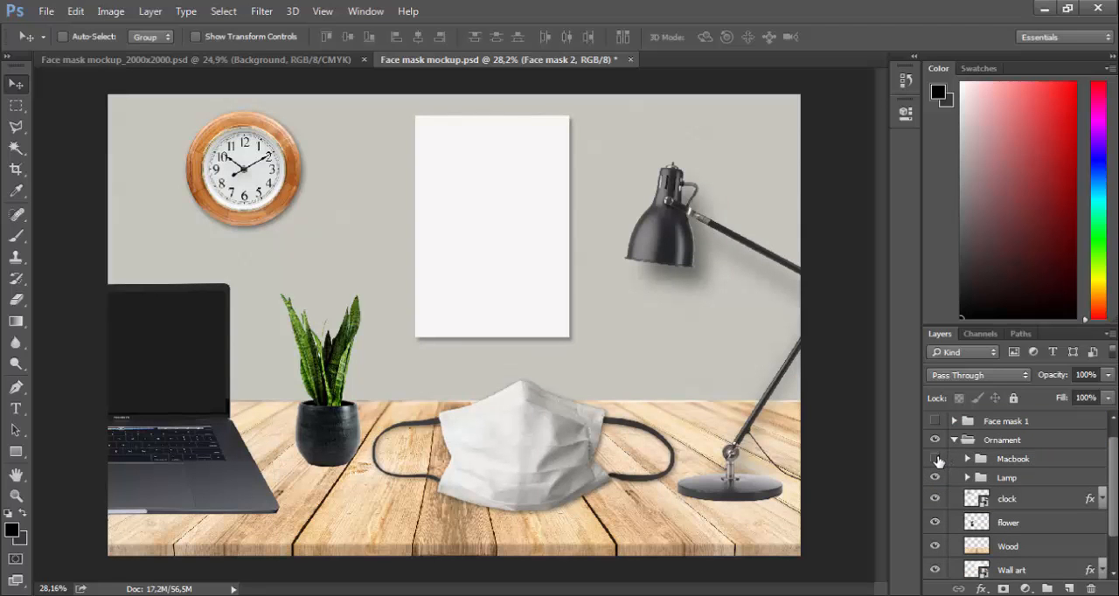
{"action": "left_click", "coordinate": [936, 459]}
{"action": "left_click", "coordinate": [935, 479]}
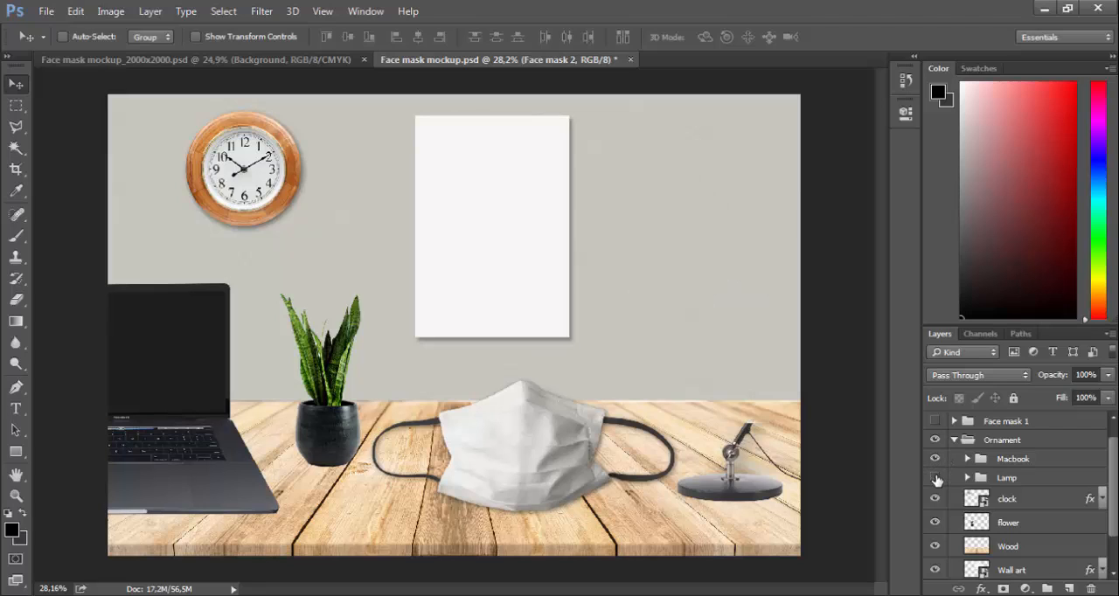
{"action": "left_click", "coordinate": [935, 499]}
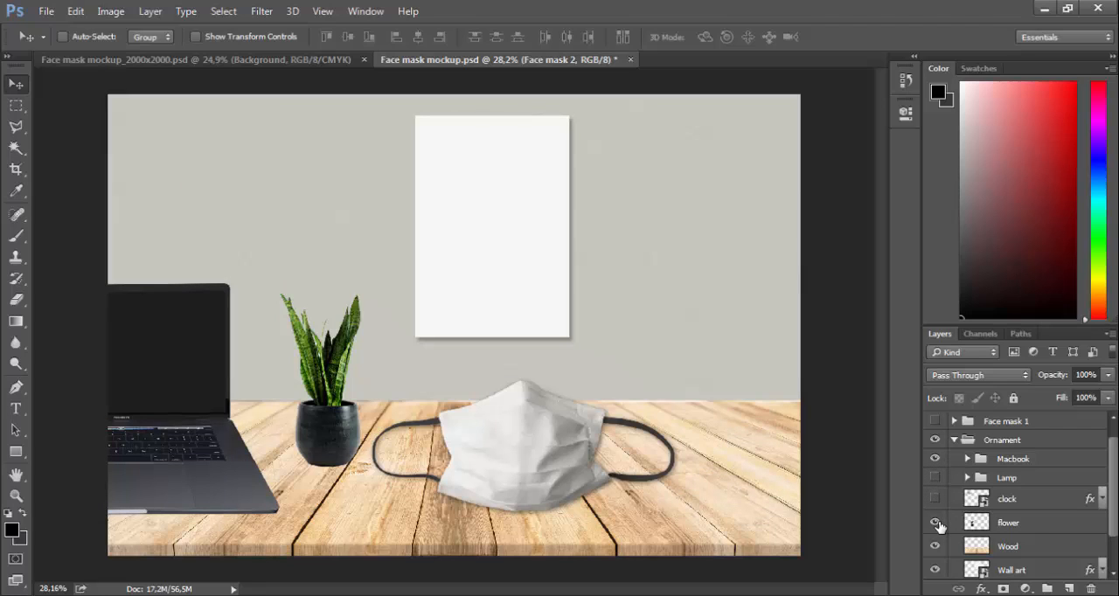
{"action": "left_click", "coordinate": [935, 546]}
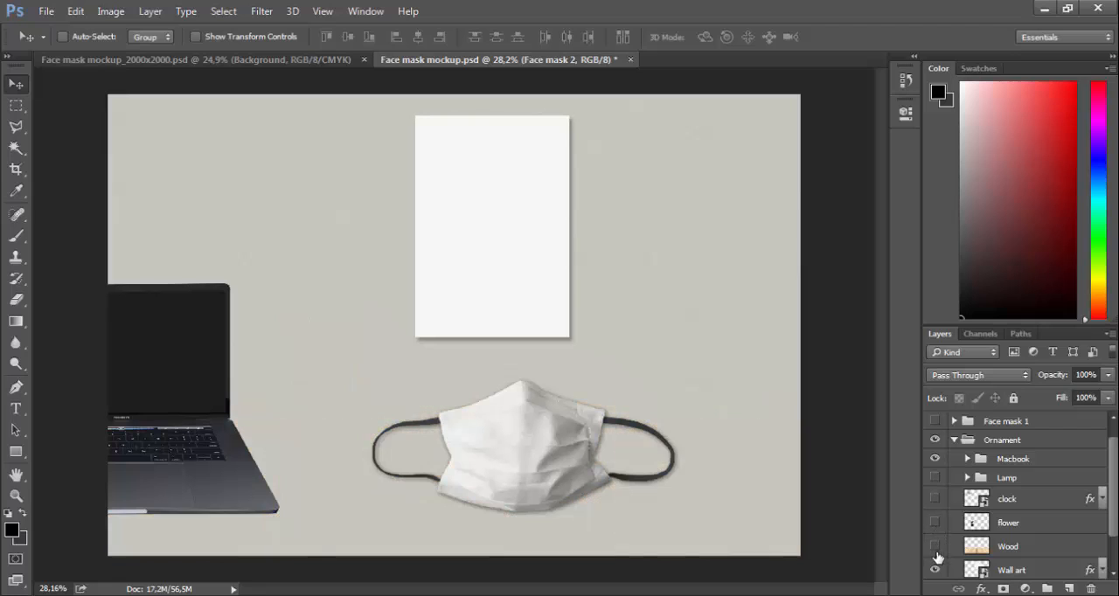
{"action": "left_click", "coordinate": [936, 547]}
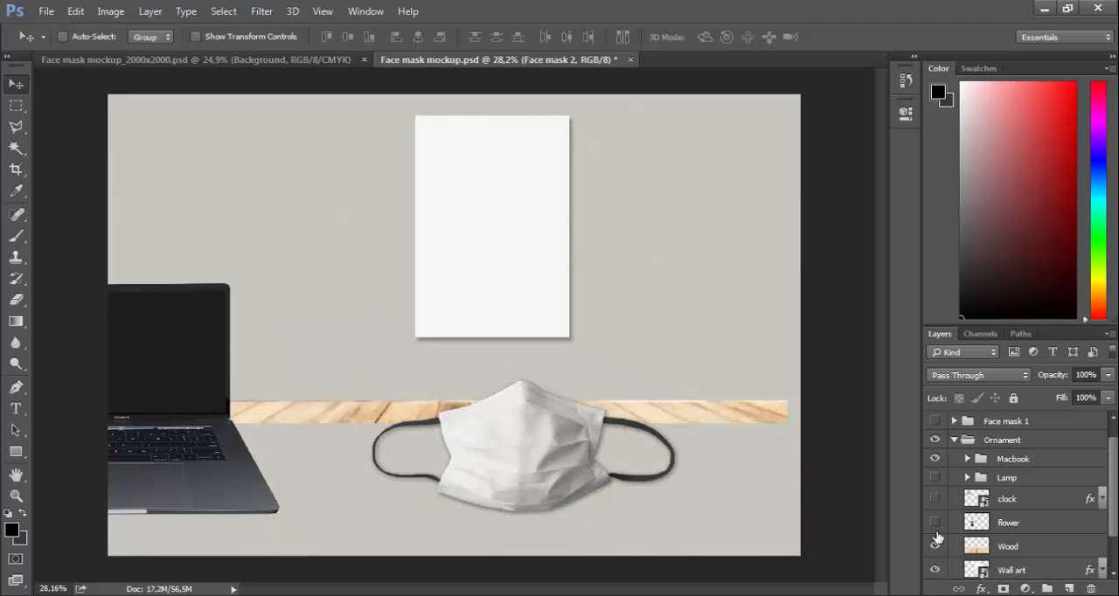
{"action": "left_click", "coordinate": [935, 523]}
{"action": "left_click", "coordinate": [936, 498]}
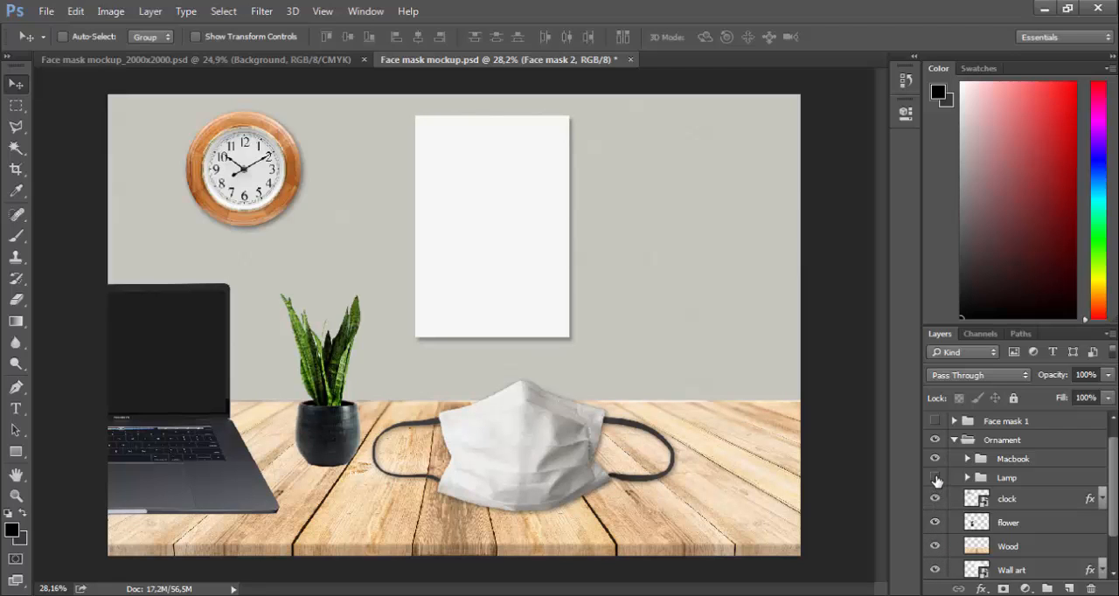
{"action": "left_click", "coordinate": [936, 479]}
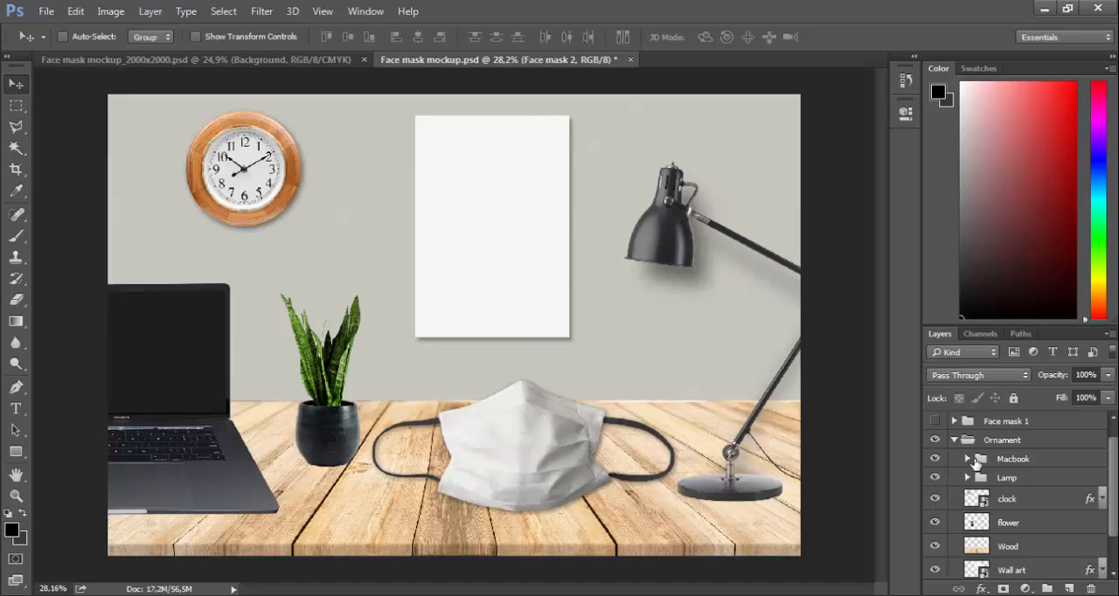
Open the Macbook screen smart object inside the Macbook group and place the royale- image from the Downloads folder into it
{"action": "left_click", "coordinate": [968, 460]}
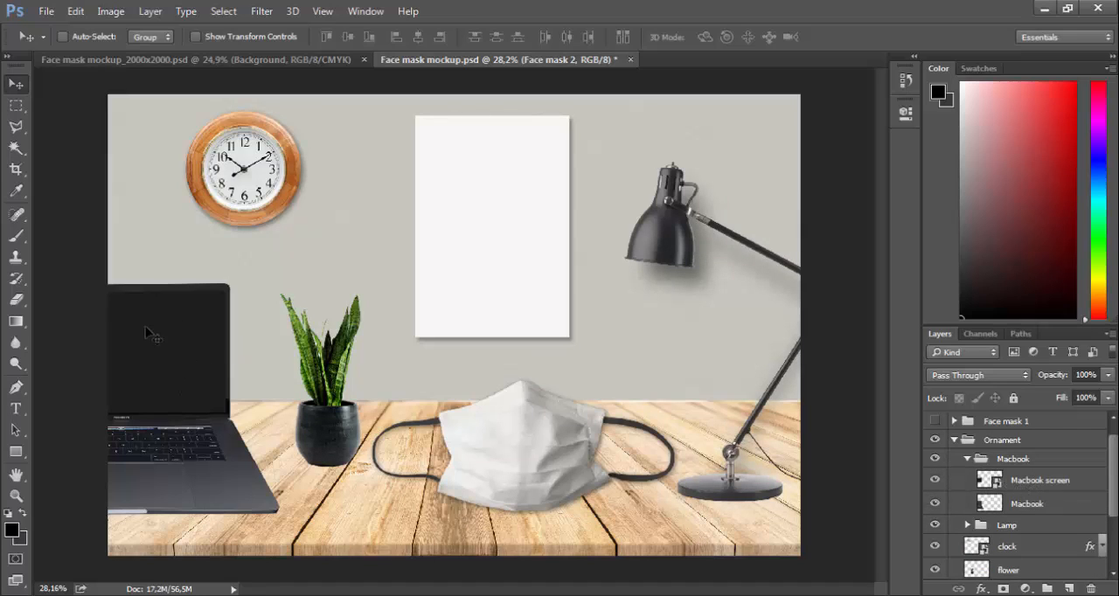
{"action": "left_click", "coordinate": [991, 483]}
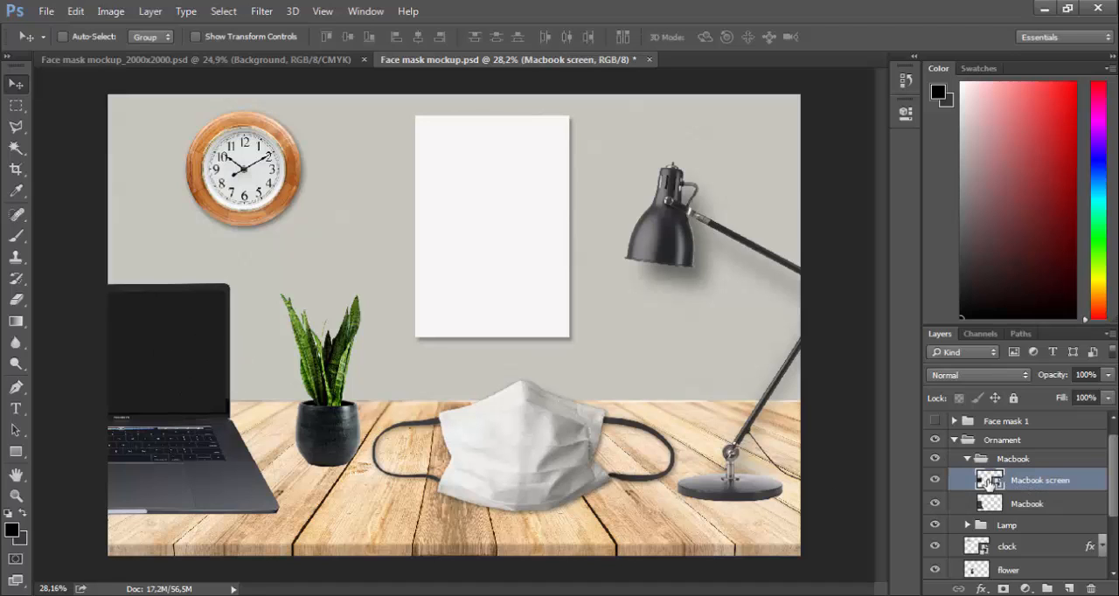
{"action": "double_click", "coordinate": [991, 481]}
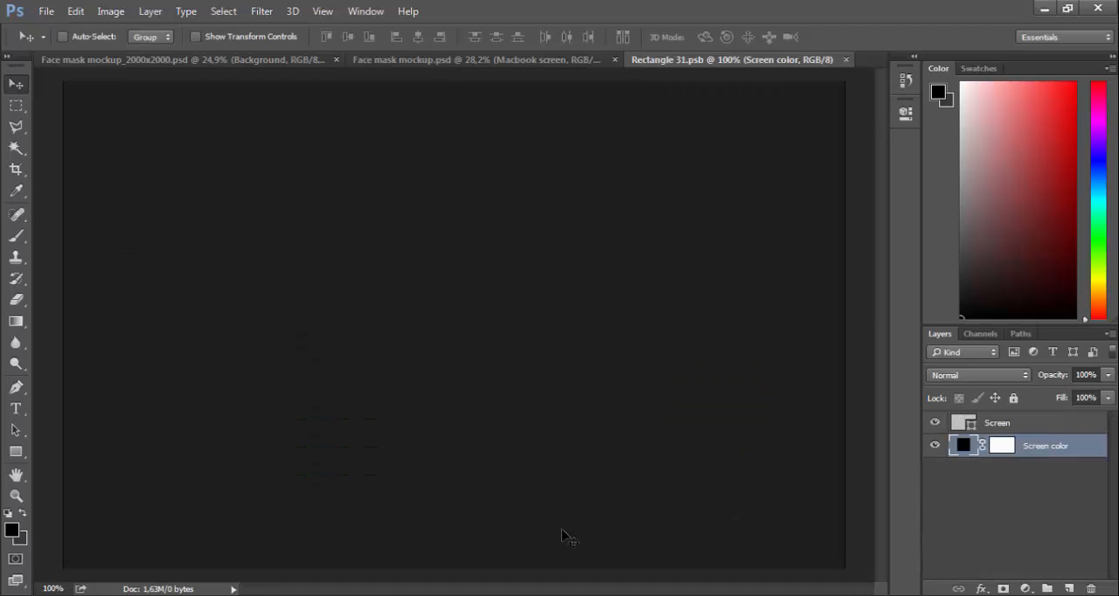
{"action": "key", "text": "alt+Tab"}
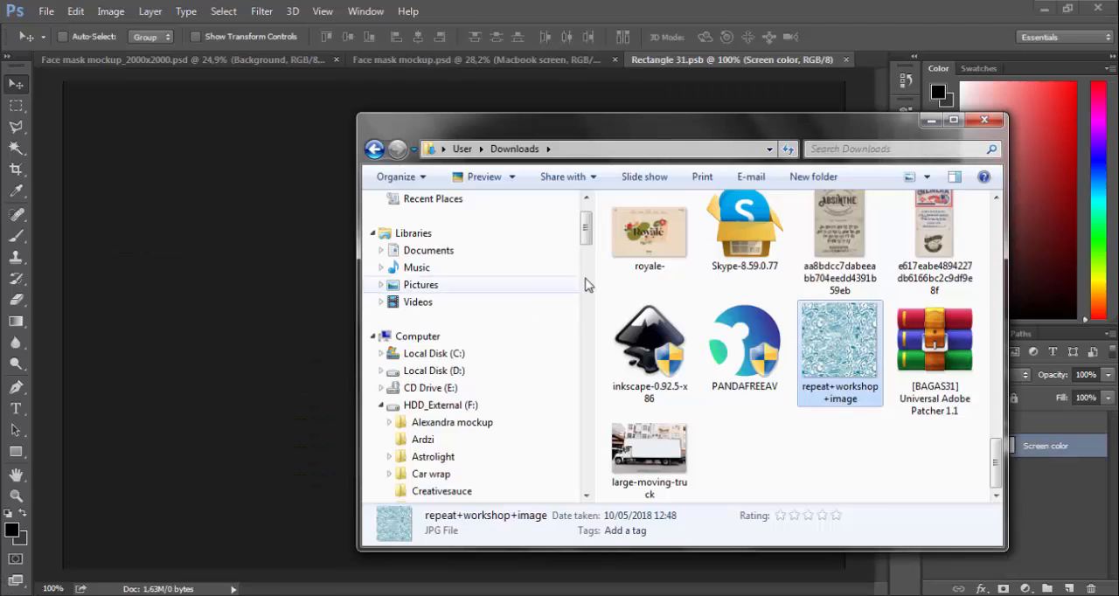
{"action": "left_click_drag", "start_coordinate": [631, 245], "coordinate": [182, 383]}
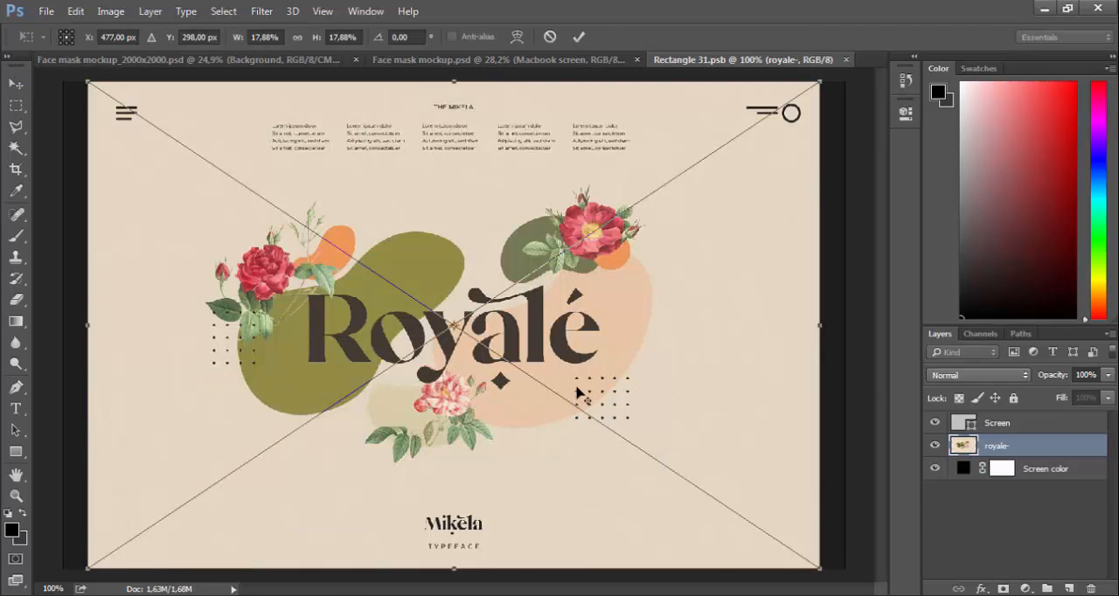
Enlarge the placed royale- image to about 19% so it covers the laptop screen canvas, and close the smart object with its changes saved
{"action": "scroll", "coordinate": [577, 393], "scroll_direction": "down", "scroll_amount": 1}
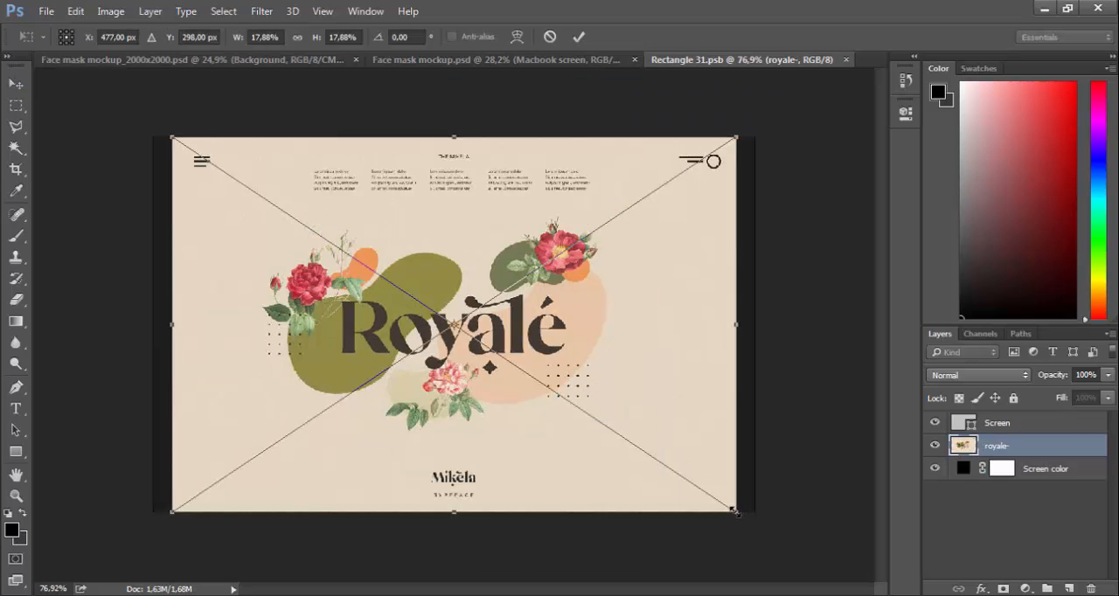
{"action": "left_click_drag", "start_coordinate": [735, 513], "coordinate": [759, 528]}
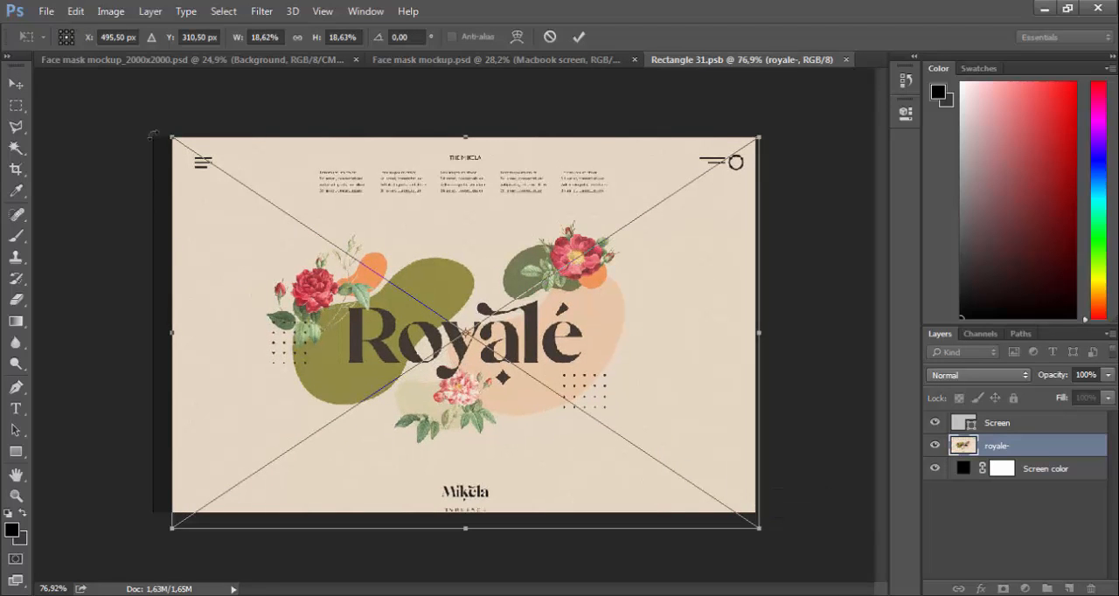
{"action": "left_click_drag", "start_coordinate": [173, 138], "coordinate": [151, 123]}
{"action": "mouse_move", "coordinate": [759, 528]}
{"action": "left_mouse_down"}
{"action": "mouse_move", "coordinate": [764, 544]}
{"action": "mouse_move", "coordinate": [748, 529]}
{"action": "left_mouse_up"}
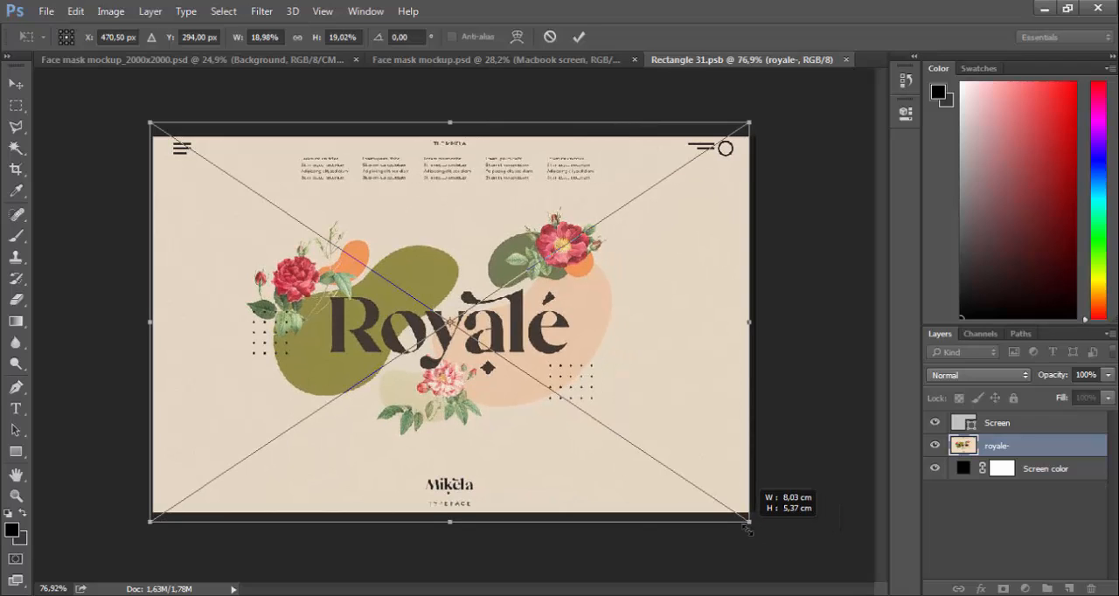
{"action": "key", "text": "Return"}
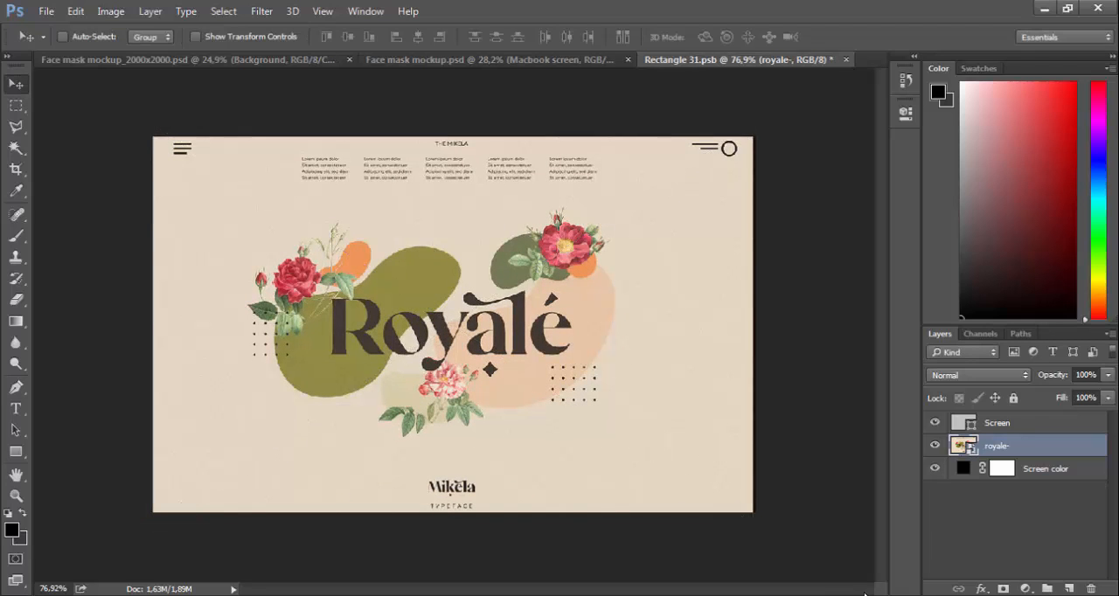
{"action": "left_click", "coordinate": [845, 60]}
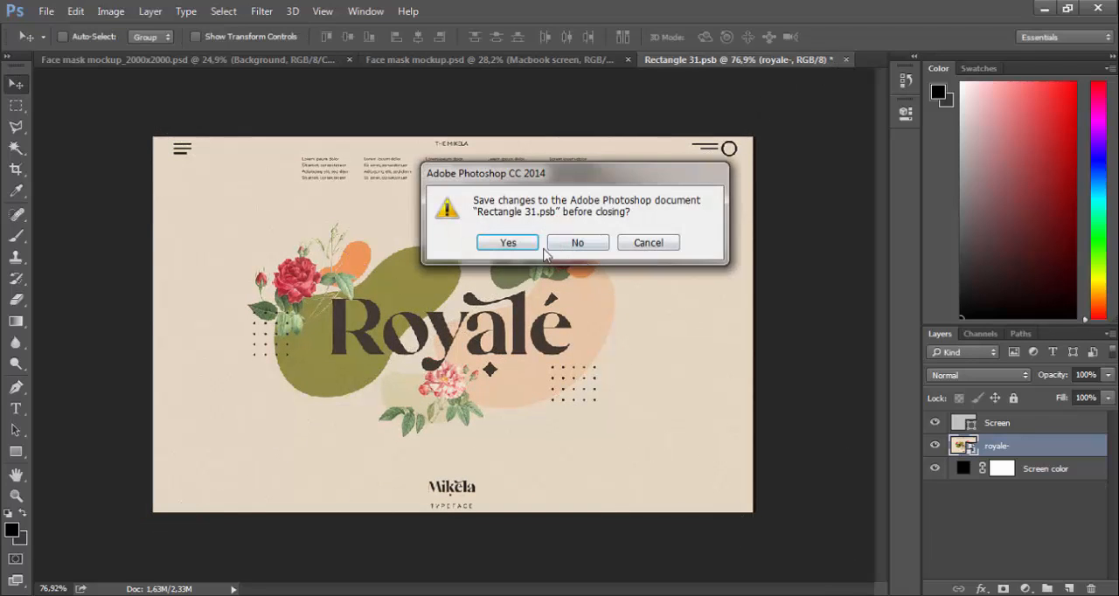
{"action": "left_click", "coordinate": [525, 244]}
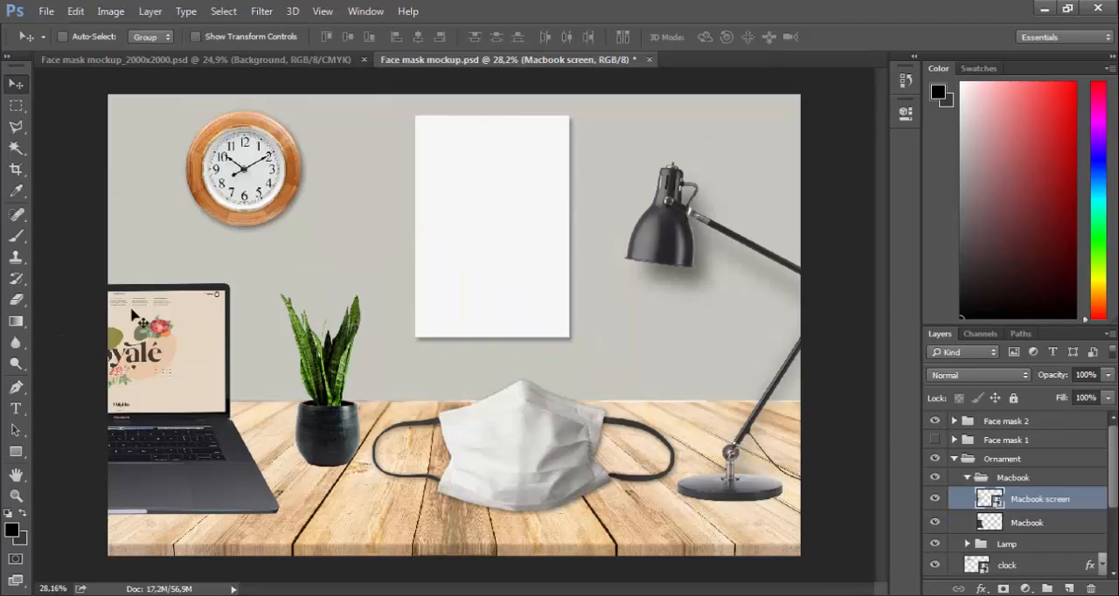
Move the whole Macbook group slightly to the right in the desk scene and collapse the group
{"action": "left_click", "coordinate": [981, 477]}
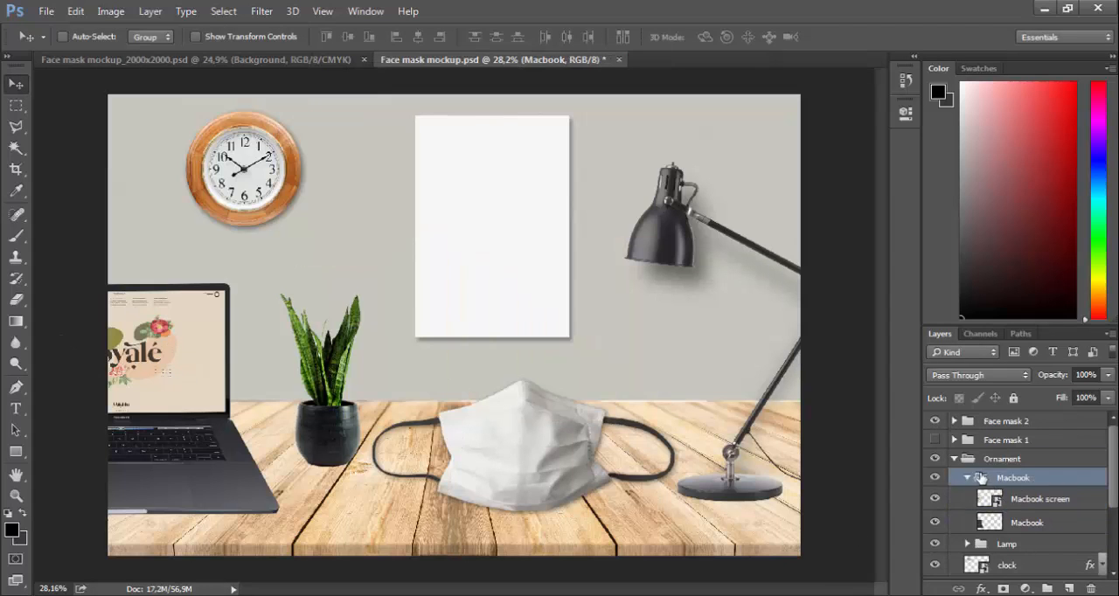
{"action": "left_click", "coordinate": [968, 478]}
{"action": "left_click_drag", "start_coordinate": [179, 379], "coordinate": [186, 353]}
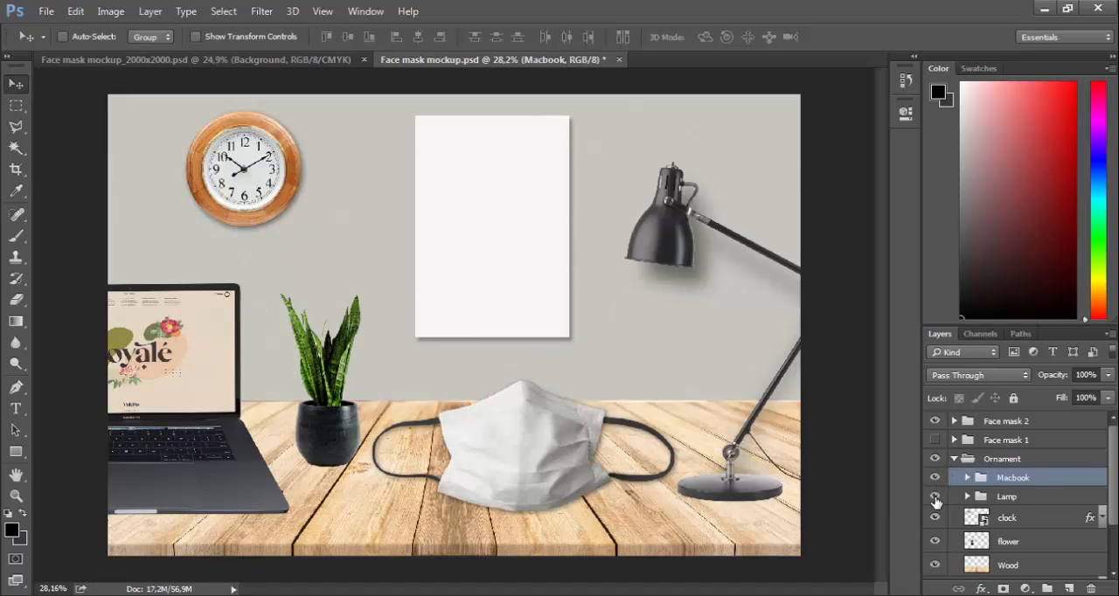
Check the Lamp group's visibility and move the whole lamp slightly upward in the scene
{"action": "left_click", "coordinate": [935, 497]}
{"action": "left_click", "coordinate": [935, 497]}
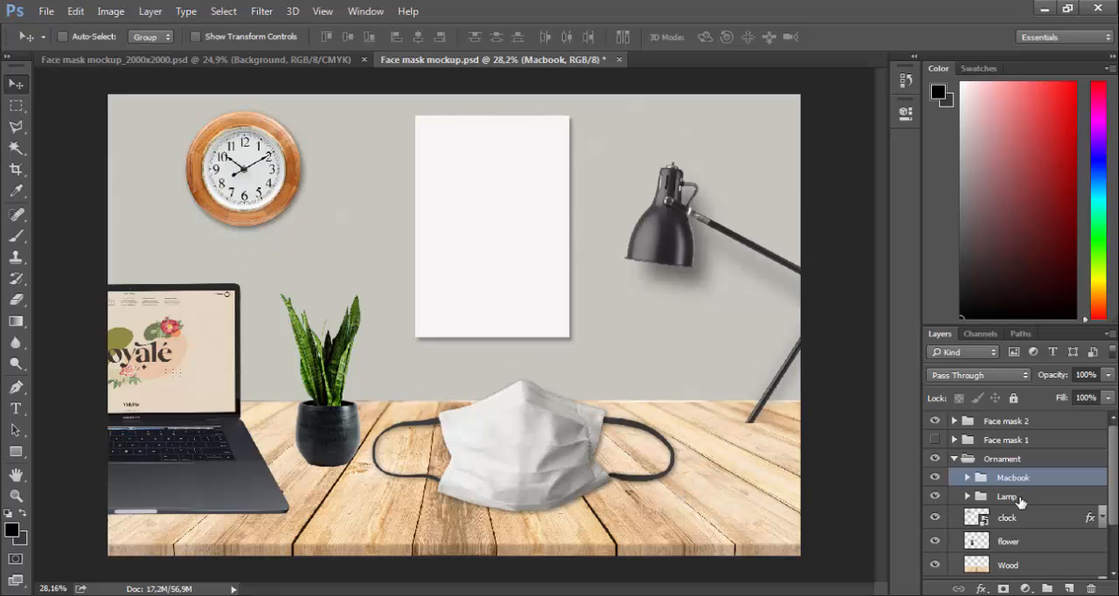
{"action": "left_click", "coordinate": [1017, 497]}
{"action": "left_click_drag", "start_coordinate": [763, 432], "coordinate": [764, 400]}
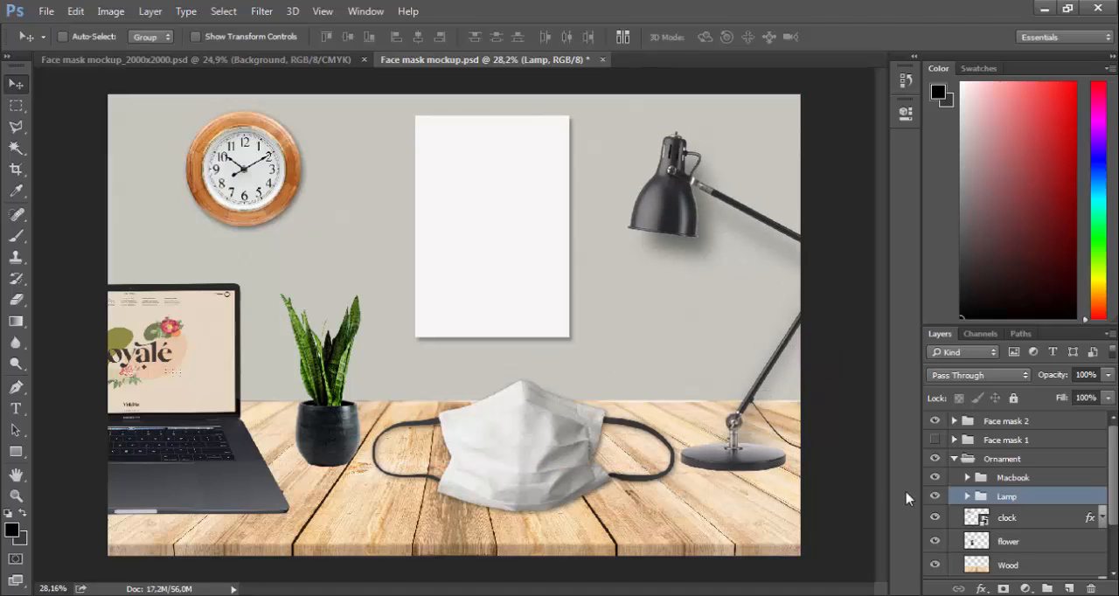
Check which parts the lamp and lamp copy layers hold by toggling each one, and collapse the Lamp and Ornament groups
{"action": "left_click", "coordinate": [967, 496]}
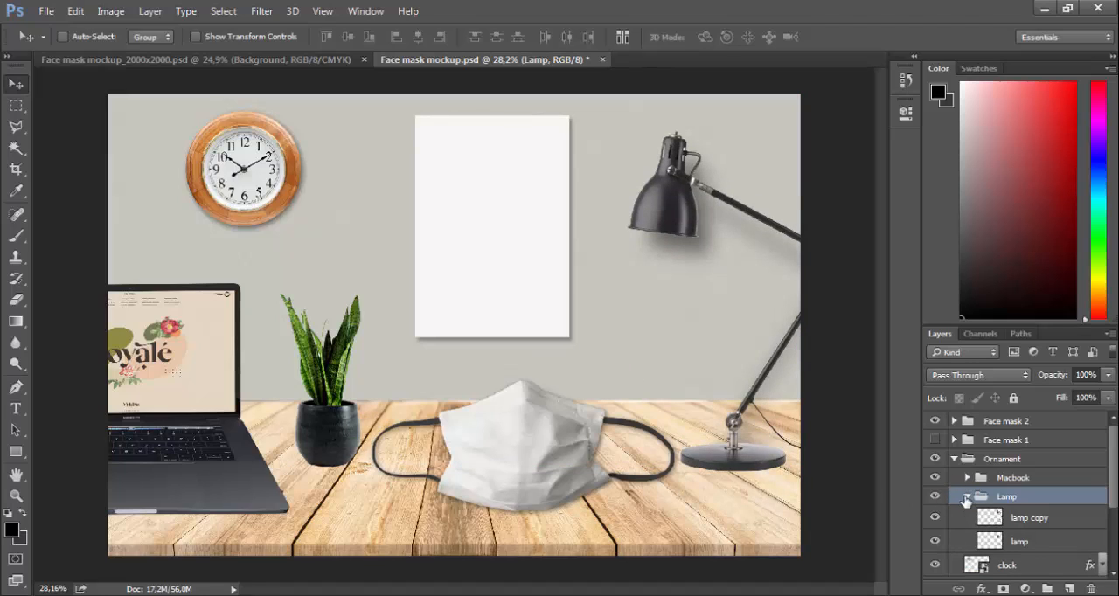
{"action": "left_click", "coordinate": [935, 542]}
{"action": "left_click", "coordinate": [935, 542]}
{"action": "left_click", "coordinate": [935, 517]}
{"action": "left_click", "coordinate": [934, 518]}
{"action": "left_click", "coordinate": [968, 497]}
{"action": "left_click", "coordinate": [956, 459]}
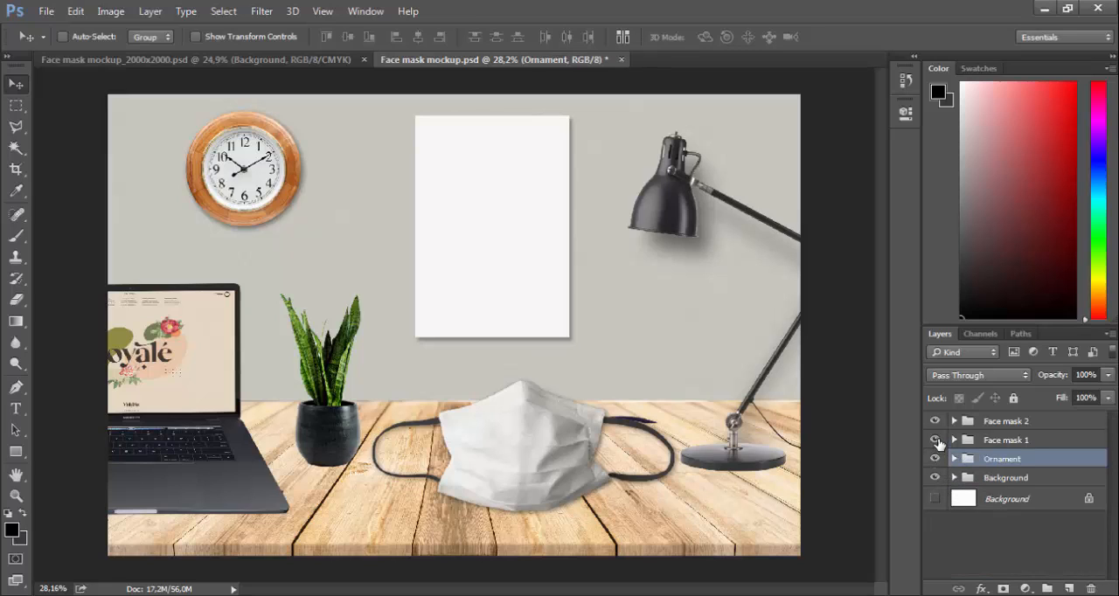
Hide the Face mask 1 group and the Pattern design layer inside the Face mask 2 group
{"action": "left_click", "coordinate": [935, 440]}
{"action": "left_click", "coordinate": [954, 421]}
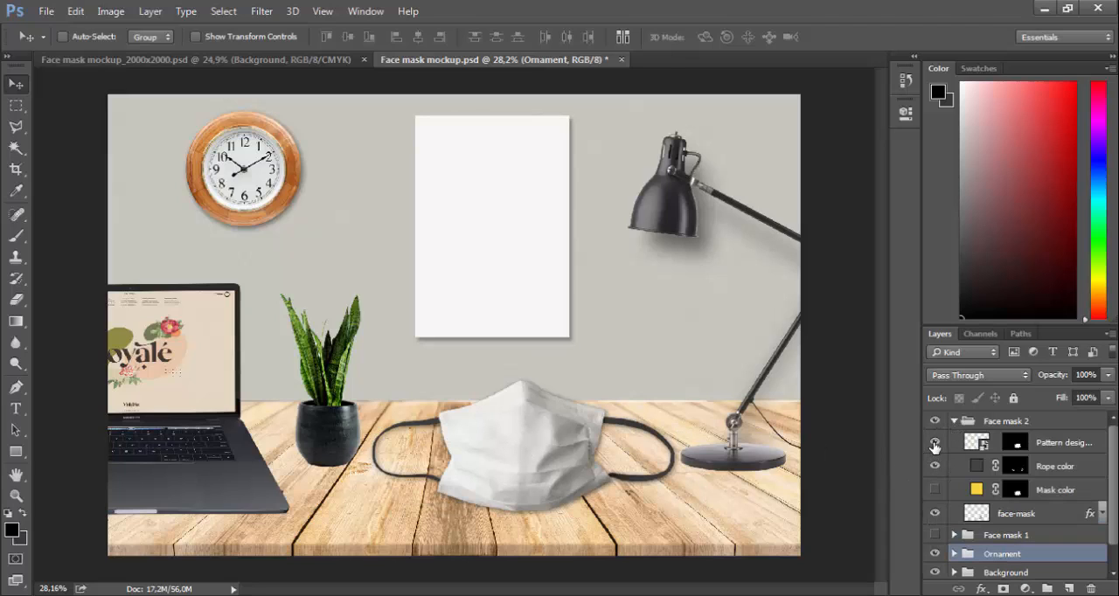
{"action": "left_click", "coordinate": [937, 443]}
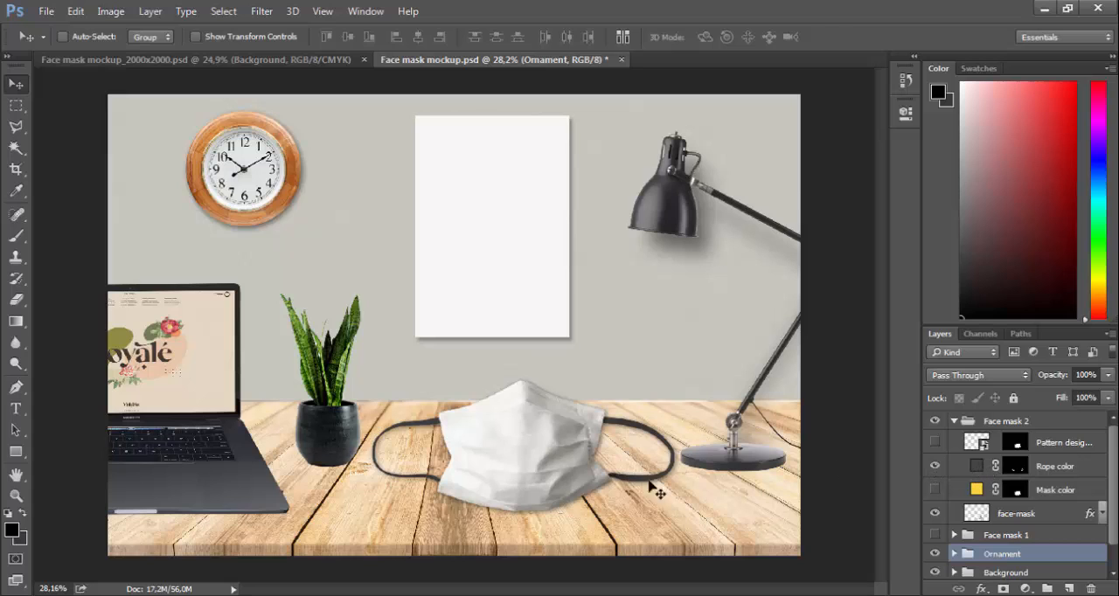
Try blue, magenta and green for the Rope color fill of the mask and apply dark green #29980b
{"action": "double_click", "coordinate": [979, 467]}
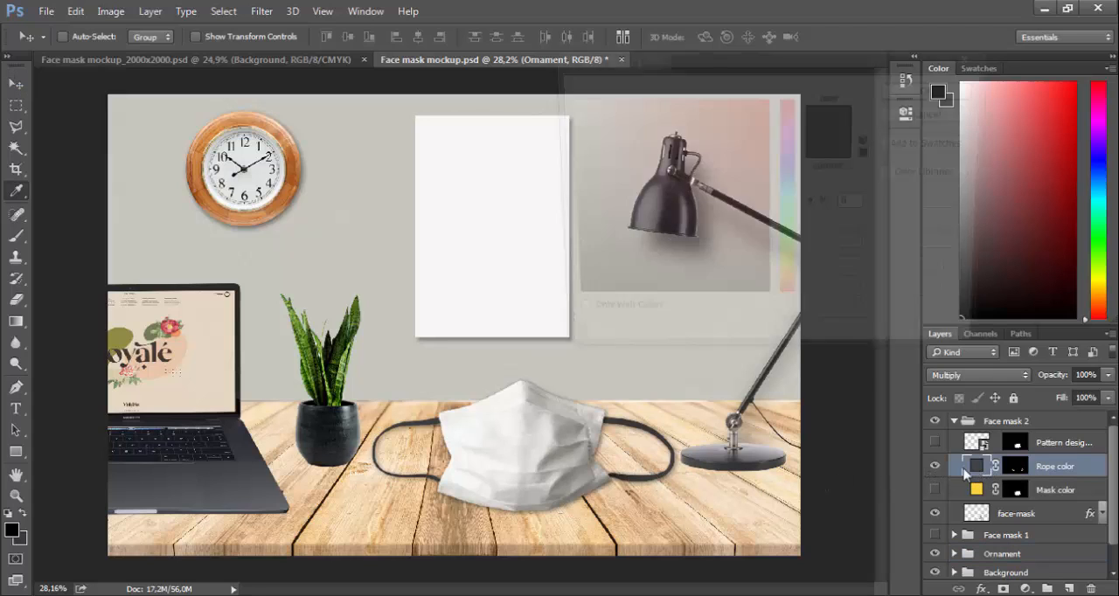
{"action": "left_click", "coordinate": [788, 176]}
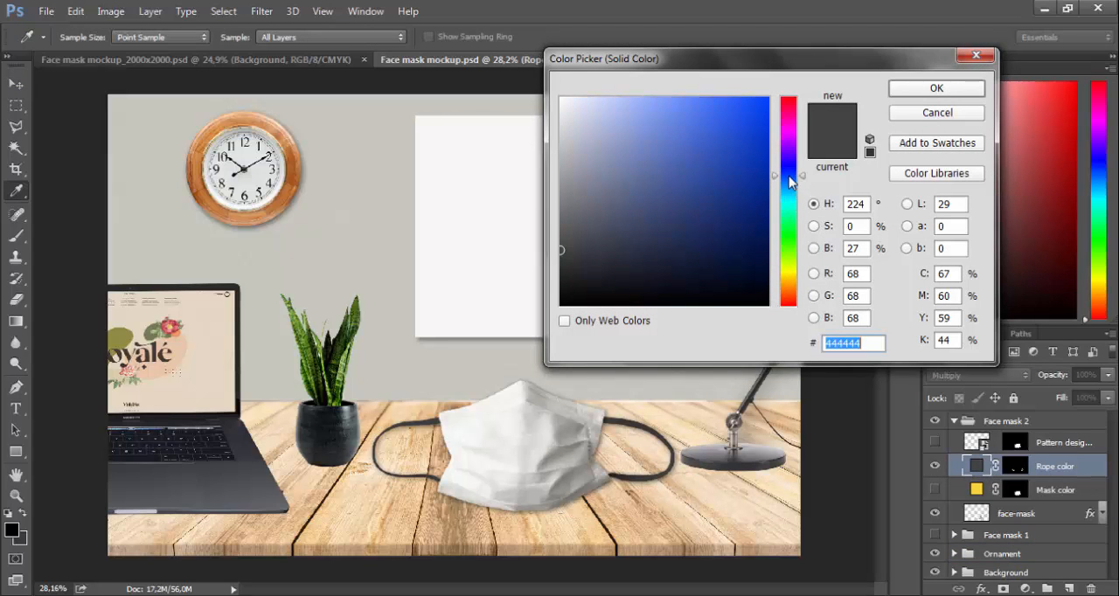
{"action": "left_click", "coordinate": [703, 139]}
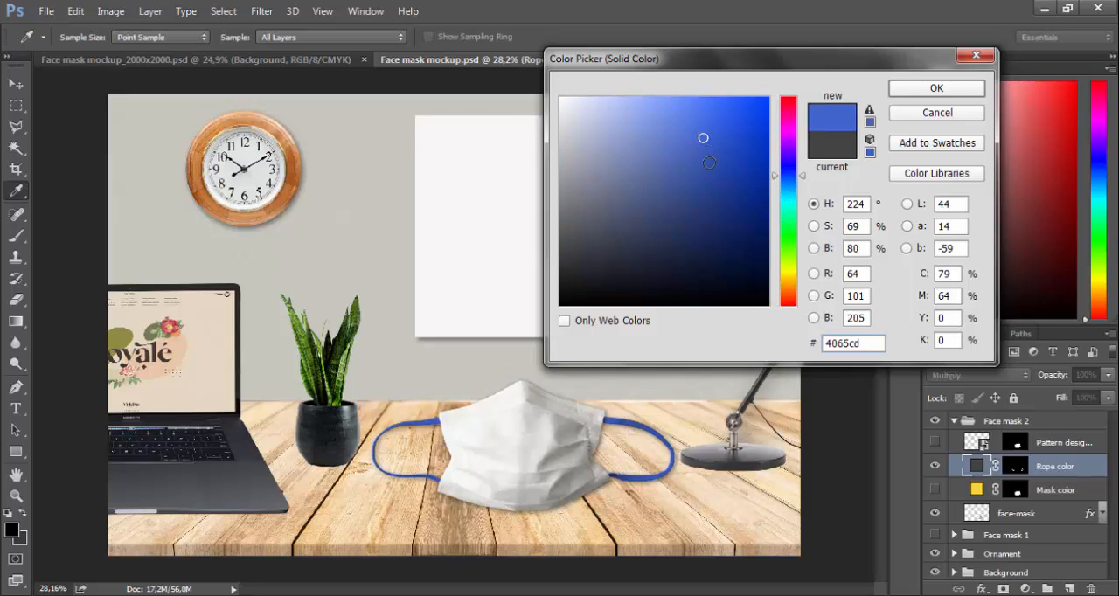
{"action": "left_click", "coordinate": [787, 122]}
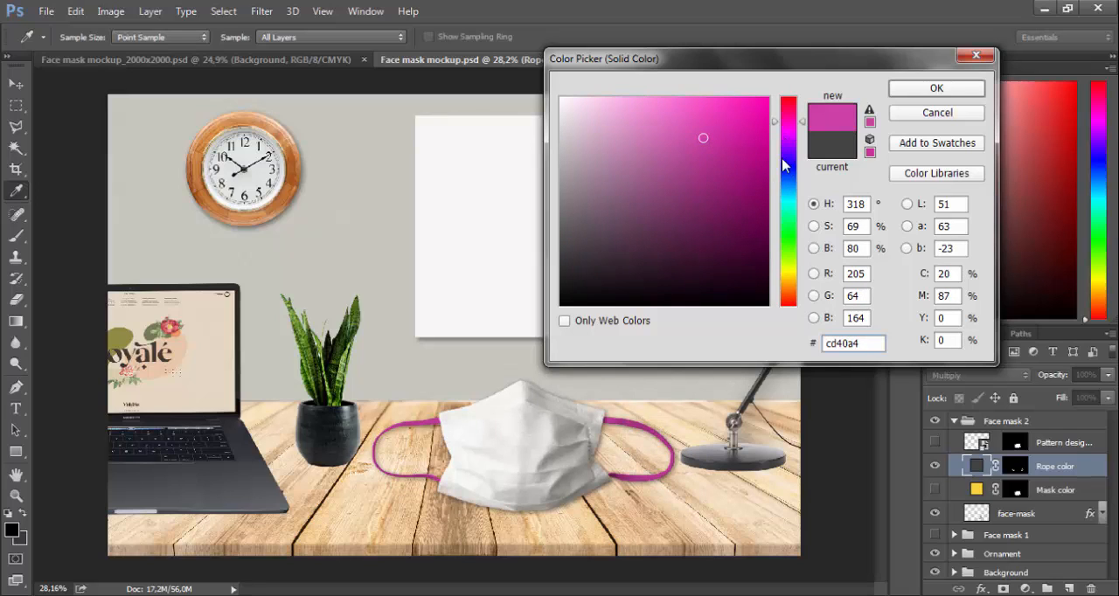
{"action": "left_click", "coordinate": [788, 227]}
{"action": "left_click", "coordinate": [787, 244]}
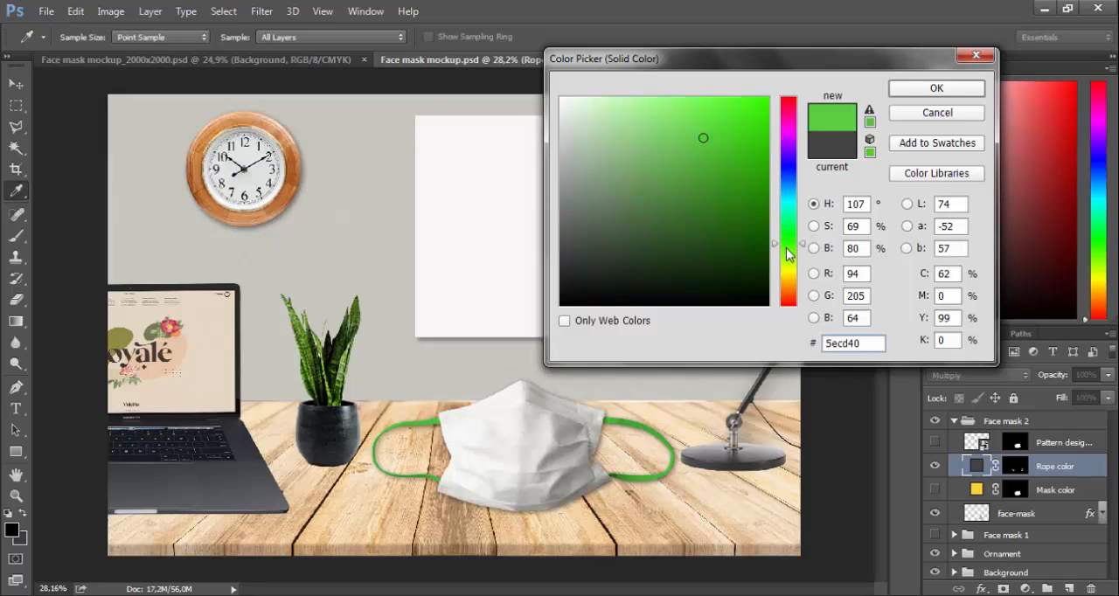
{"action": "left_click_drag", "start_coordinate": [753, 204], "coordinate": [752, 181]}
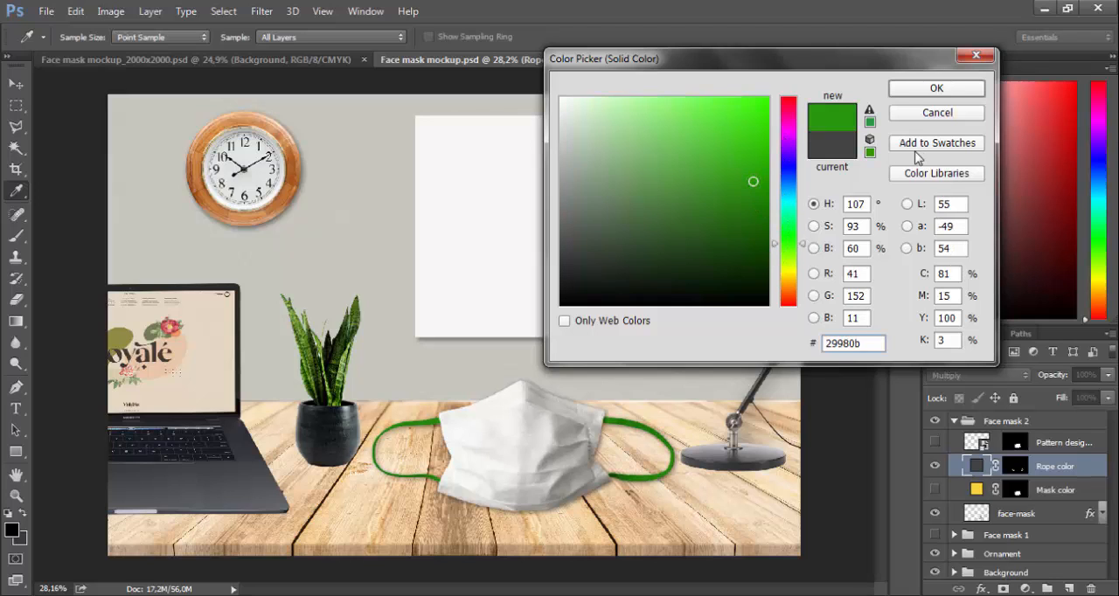
{"action": "left_click", "coordinate": [934, 89]}
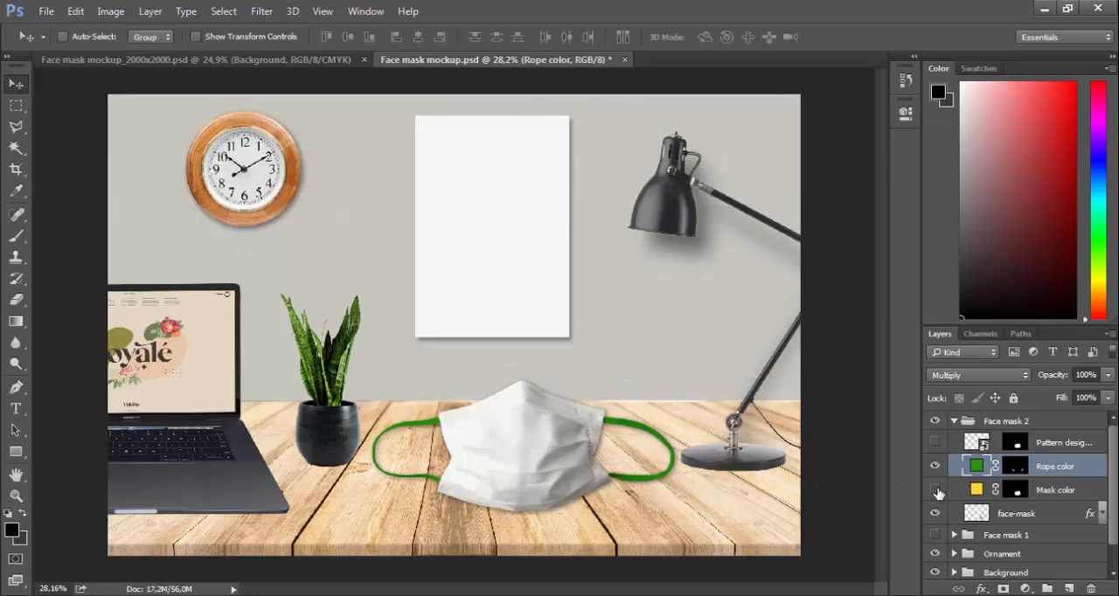
Show the Mask color layer, try blue on the mask, and set its fill to yellow #ebe805
{"action": "double_click", "coordinate": [978, 489]}
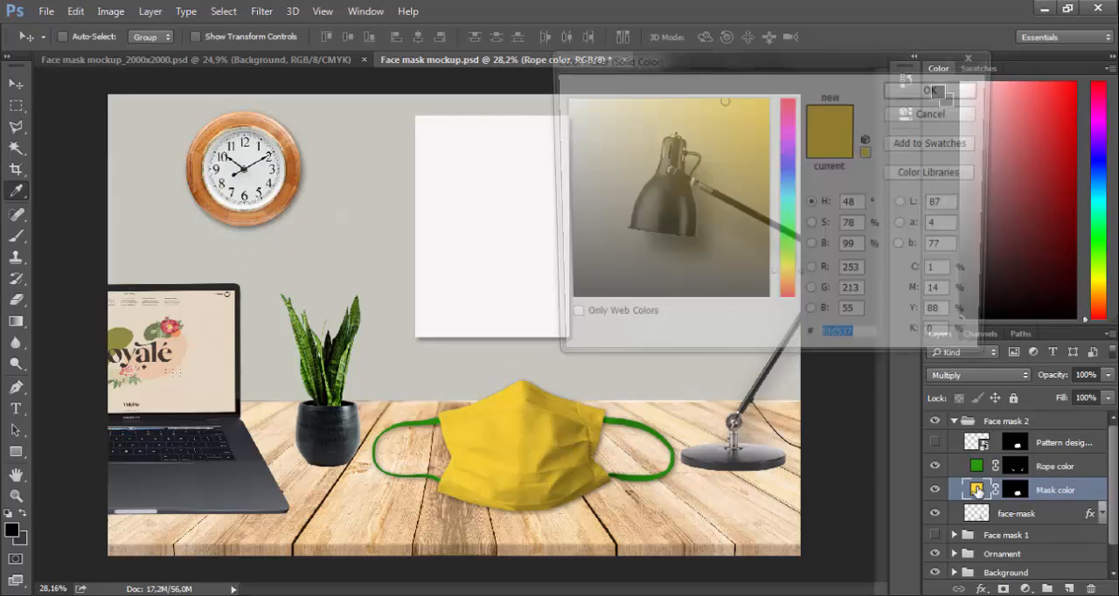
{"action": "left_click", "coordinate": [730, 177]}
{"action": "left_click", "coordinate": [787, 178]}
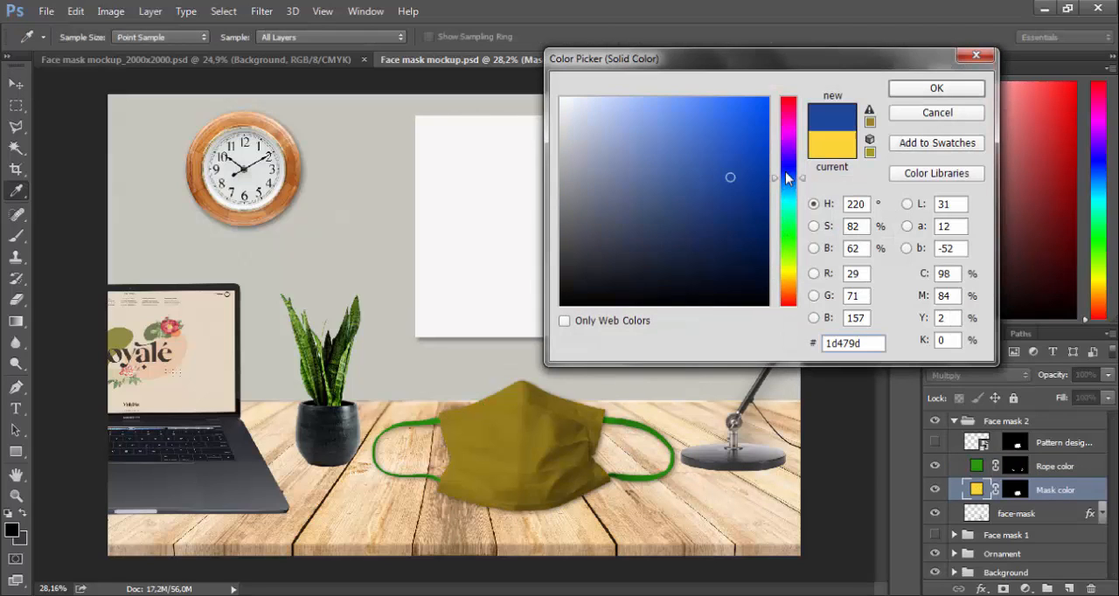
{"action": "left_click", "coordinate": [764, 114]}
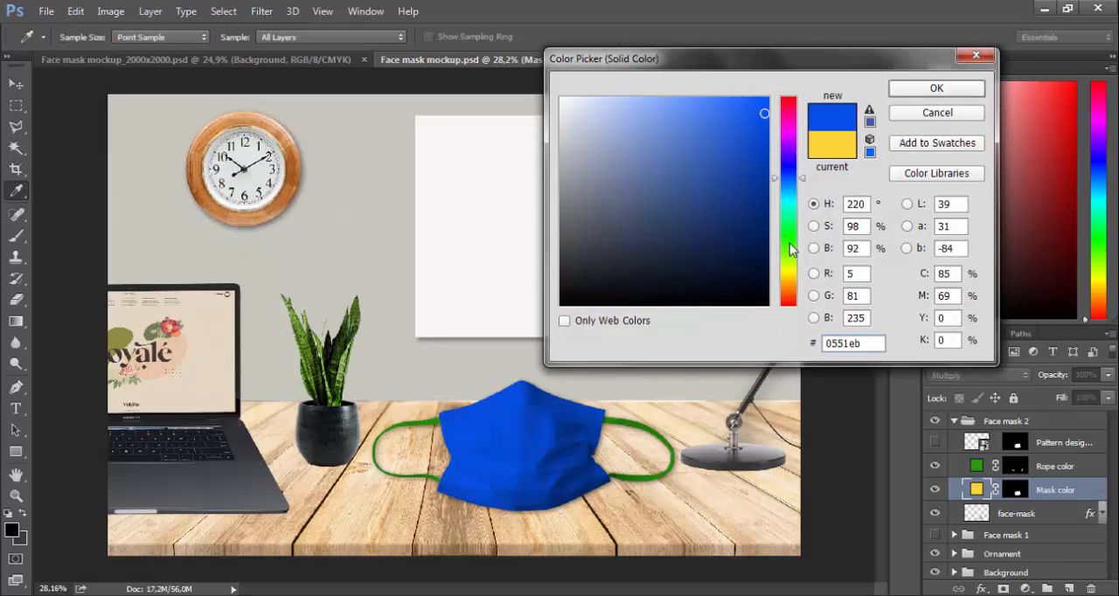
{"action": "left_click_drag", "start_coordinate": [793, 250], "coordinate": [796, 275]}
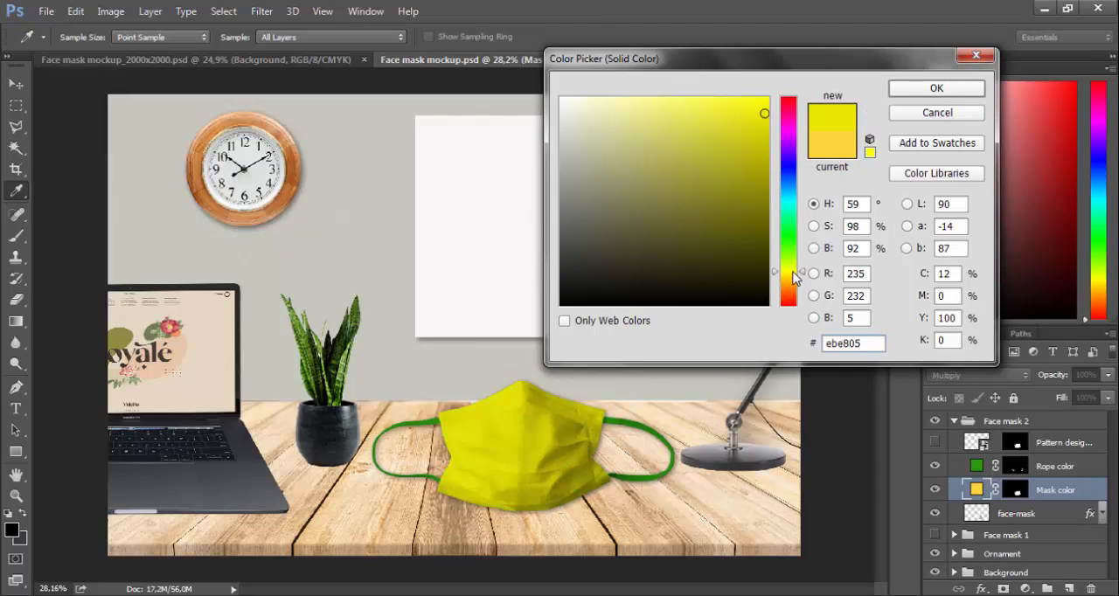
{"action": "left_click", "coordinate": [909, 97]}
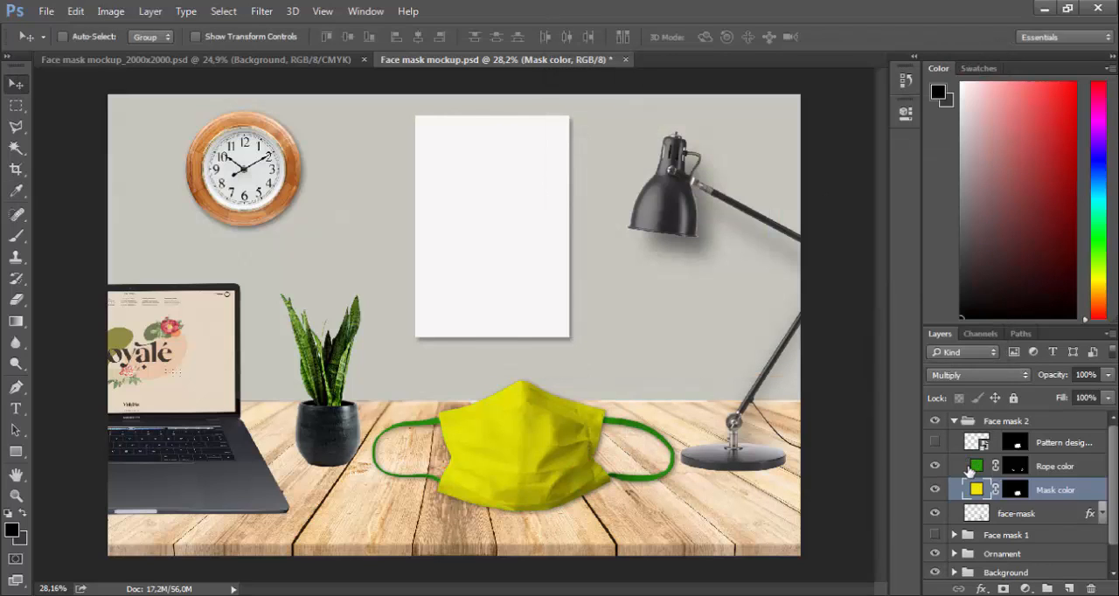
Show the Pattern design layer in place of Mask color and open its smart object for editing
{"action": "left_click", "coordinate": [935, 490]}
{"action": "left_click", "coordinate": [935, 442]}
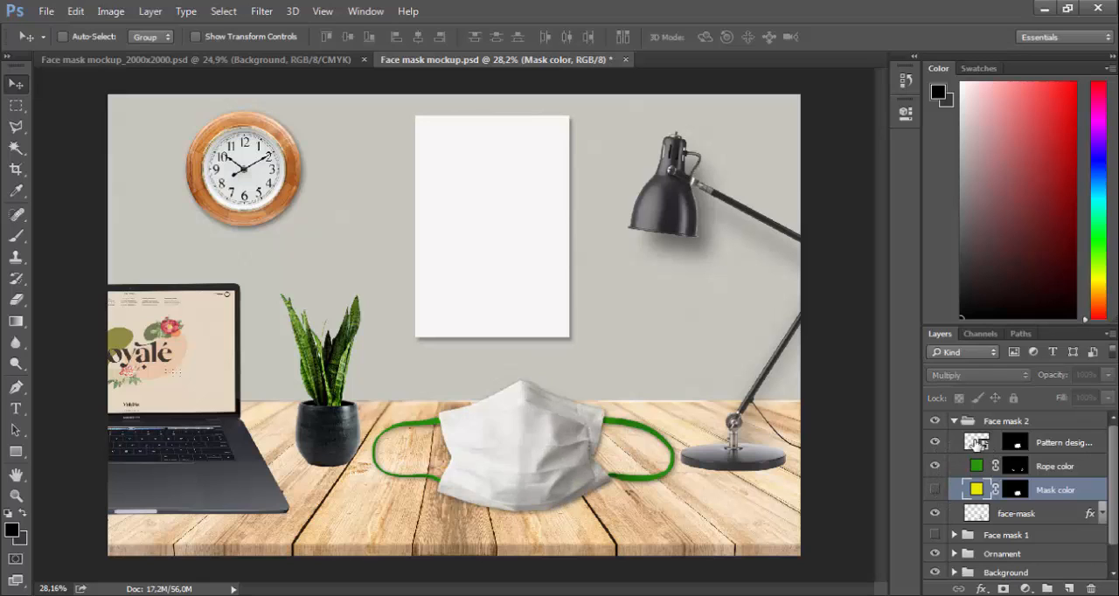
{"action": "double_click", "coordinate": [976, 443]}
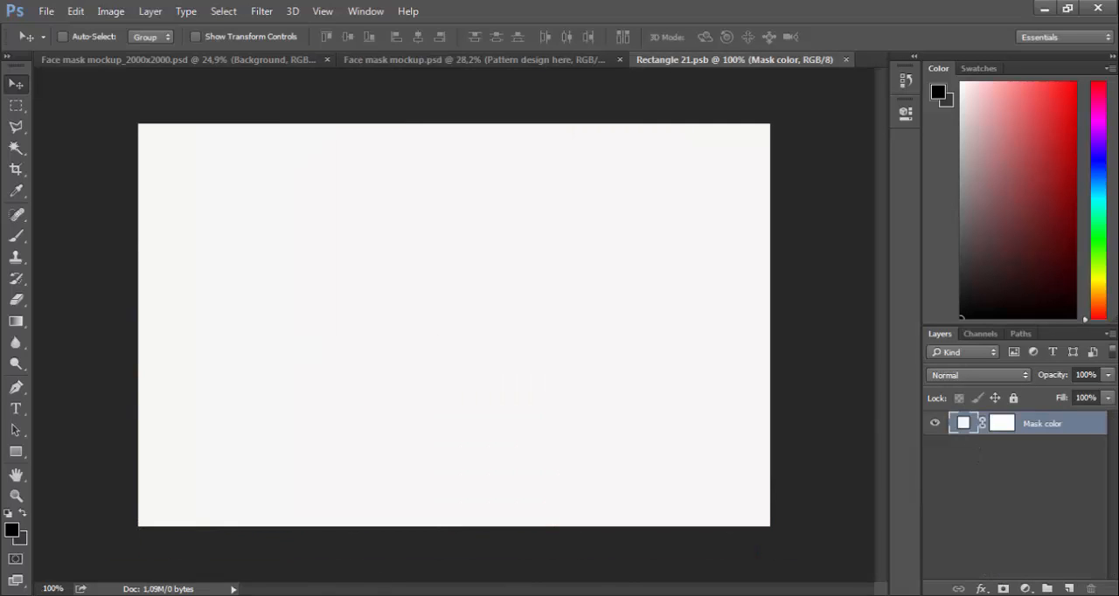
Place the yellow flower pattern image from the Downloads folder into the Rectangle 21.psb document
{"action": "key", "text": "alt+Tab"}
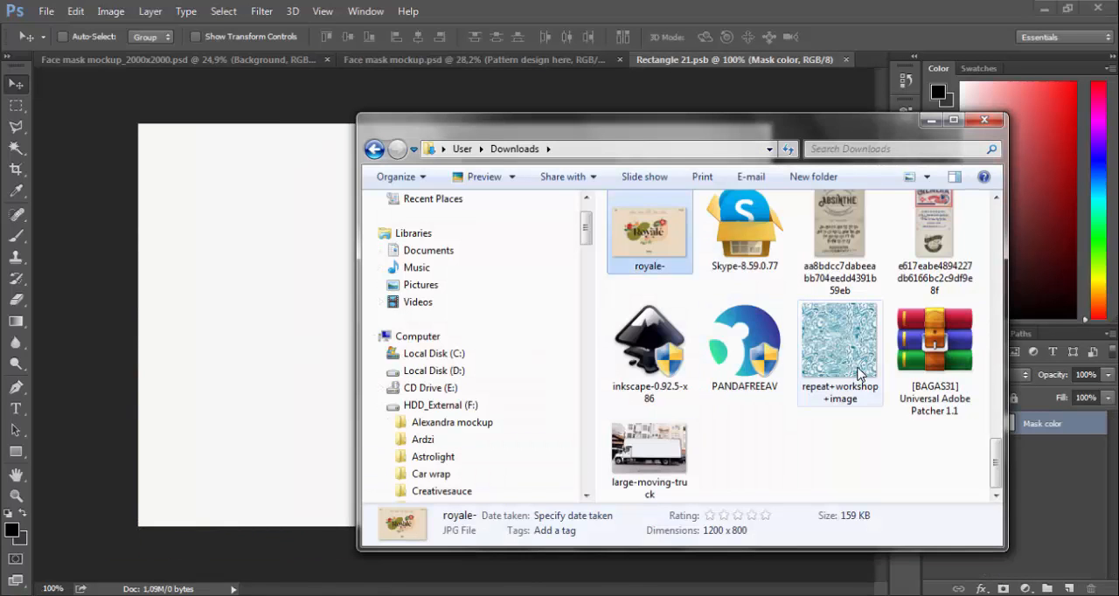
{"action": "scroll", "coordinate": [860, 375], "scroll_direction": "up", "scroll_amount": 2}
{"action": "scroll", "coordinate": [857, 374], "scroll_direction": "up", "scroll_amount": 10}
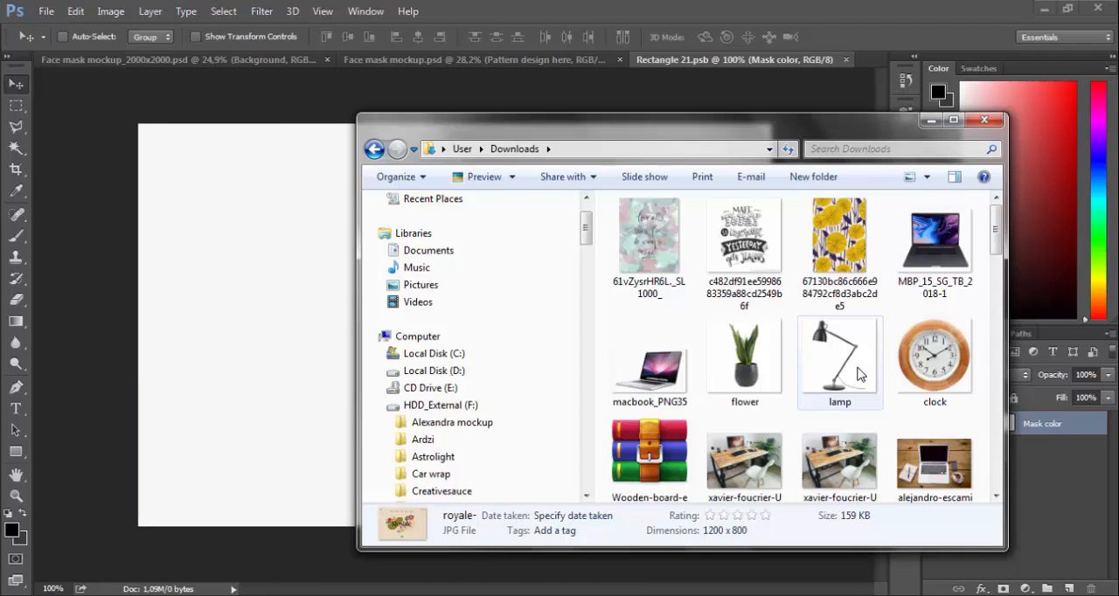
{"action": "left_click_drag", "start_coordinate": [840, 249], "coordinate": [243, 365]}
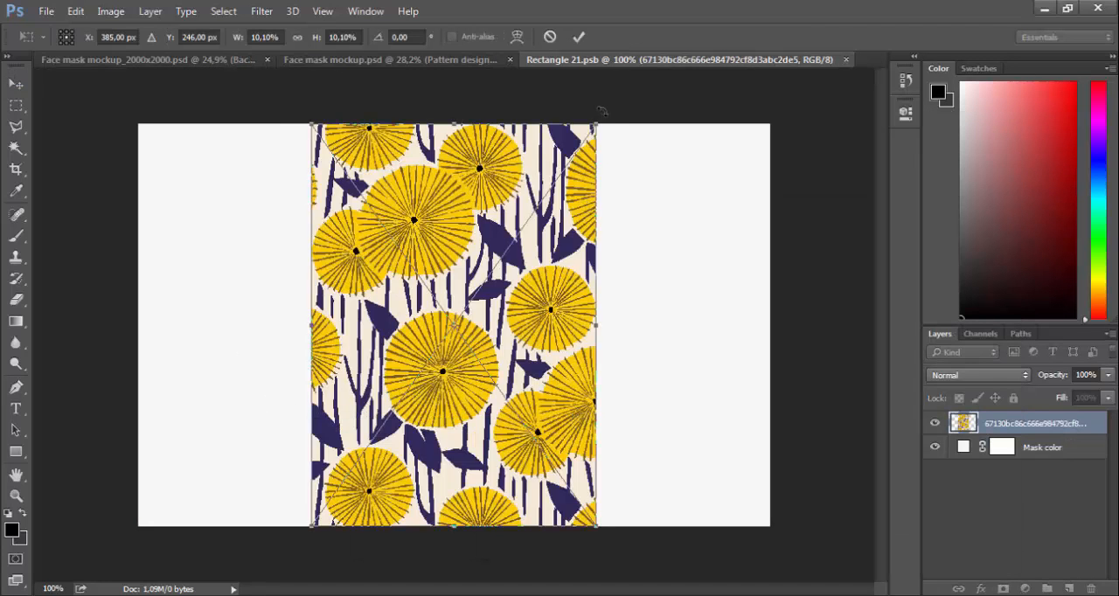
Rotate the placed flower pattern 90°, enlarge it to about 16.1% to cover the canvas, and blend it with Multiply
{"action": "left_click_drag", "start_coordinate": [601, 115], "coordinate": [700, 490]}
{"action": "left_click_drag", "start_coordinate": [656, 183], "coordinate": [785, 108]}
{"action": "left_click_drag", "start_coordinate": [256, 467], "coordinate": [140, 544]}
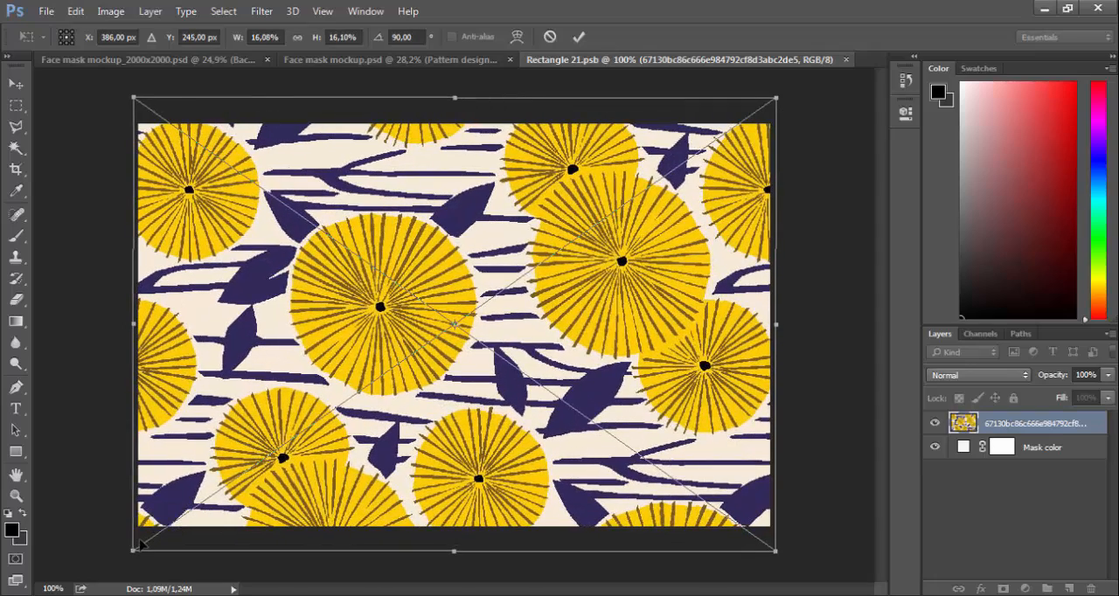
{"action": "key", "text": "Return"}
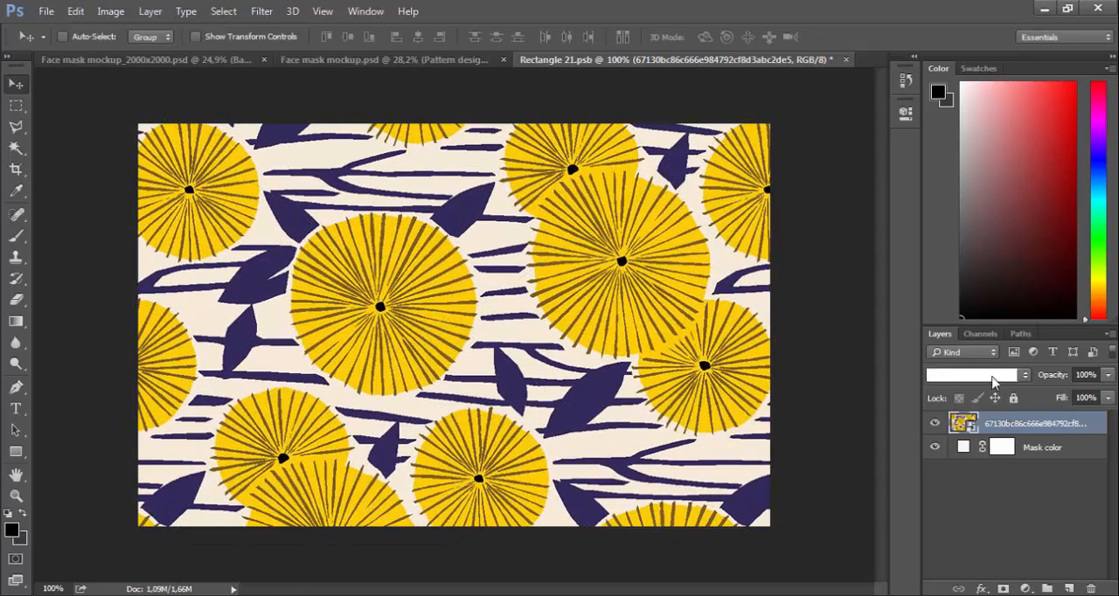
{"action": "left_click", "coordinate": [977, 375]}
{"action": "left_click", "coordinate": [946, 107]}
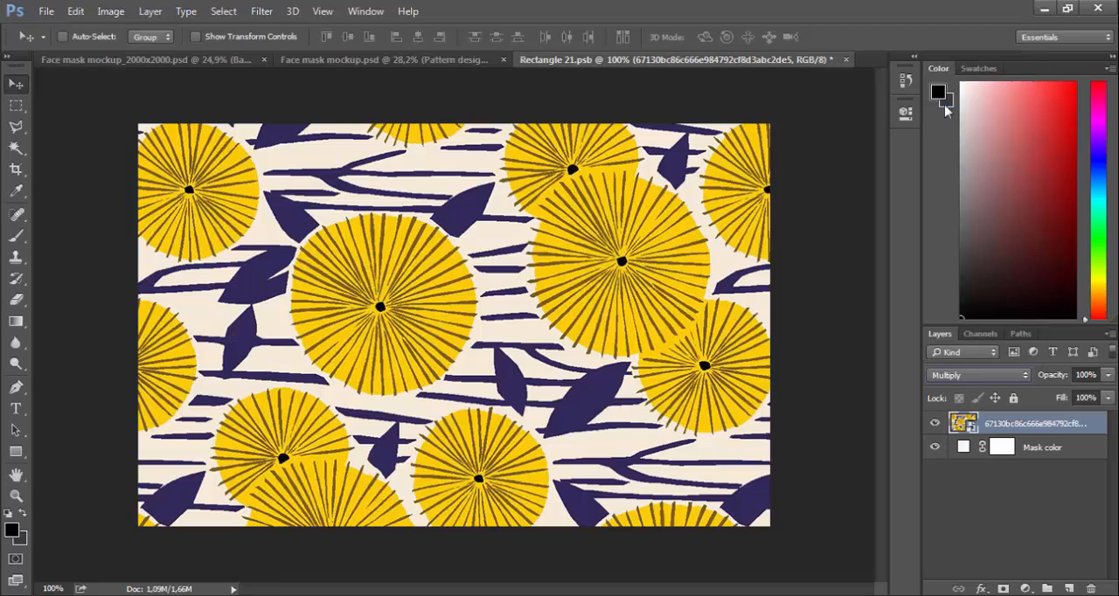
Try red and pink tints for the Mask color fill beneath the flower pattern and finish on near-white
{"action": "double_click", "coordinate": [969, 451]}
{"action": "left_click", "coordinate": [690, 182]}
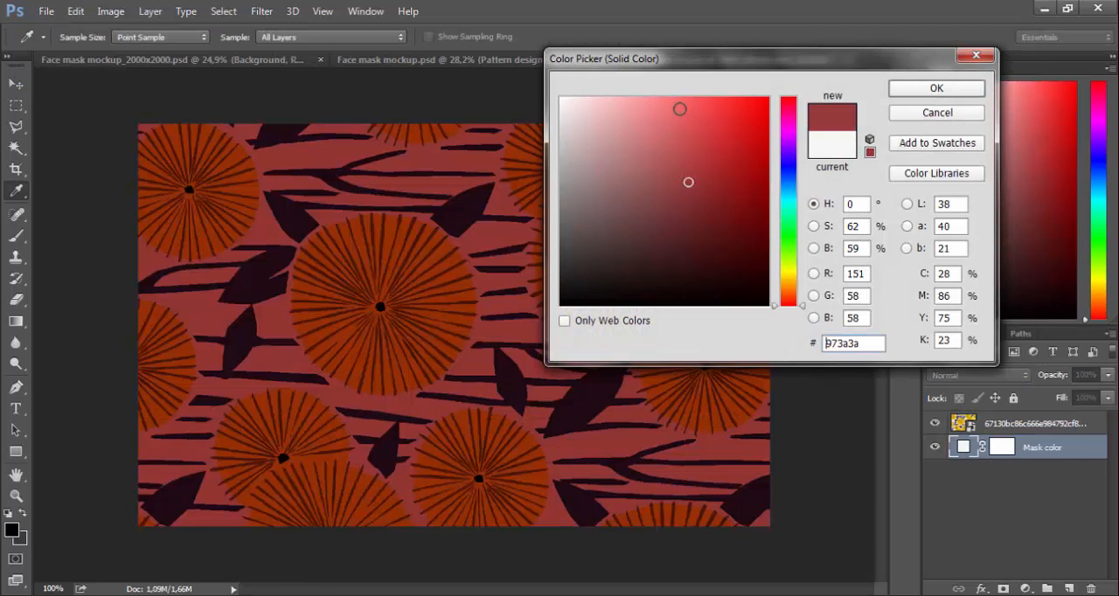
{"action": "left_click", "coordinate": [679, 108]}
{"action": "left_click", "coordinate": [630, 104]}
{"action": "left_click", "coordinate": [562, 101]}
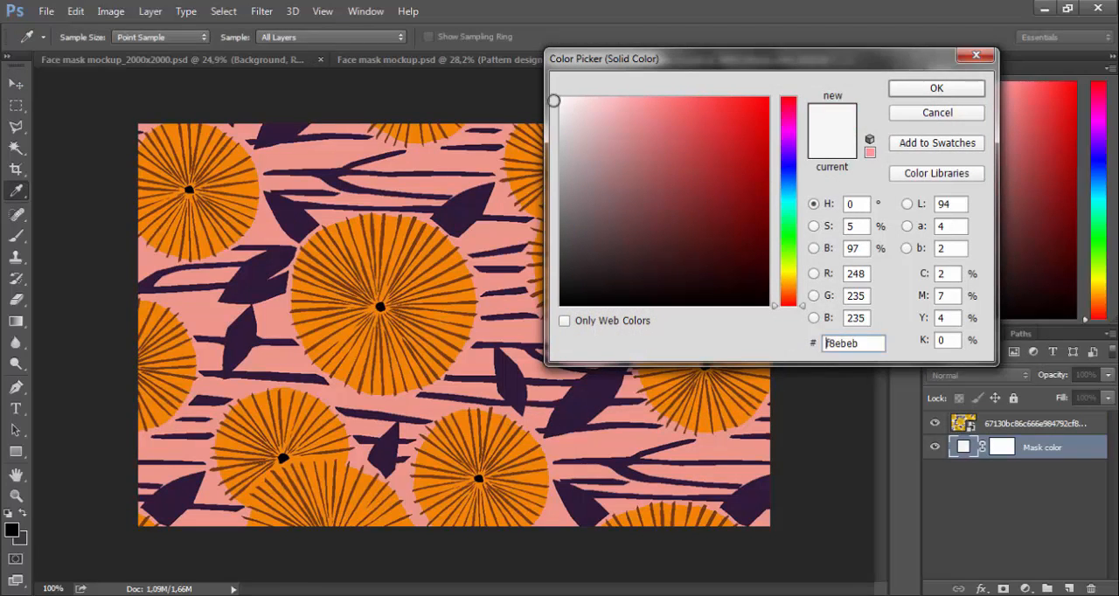
{"action": "left_click", "coordinate": [892, 88]}
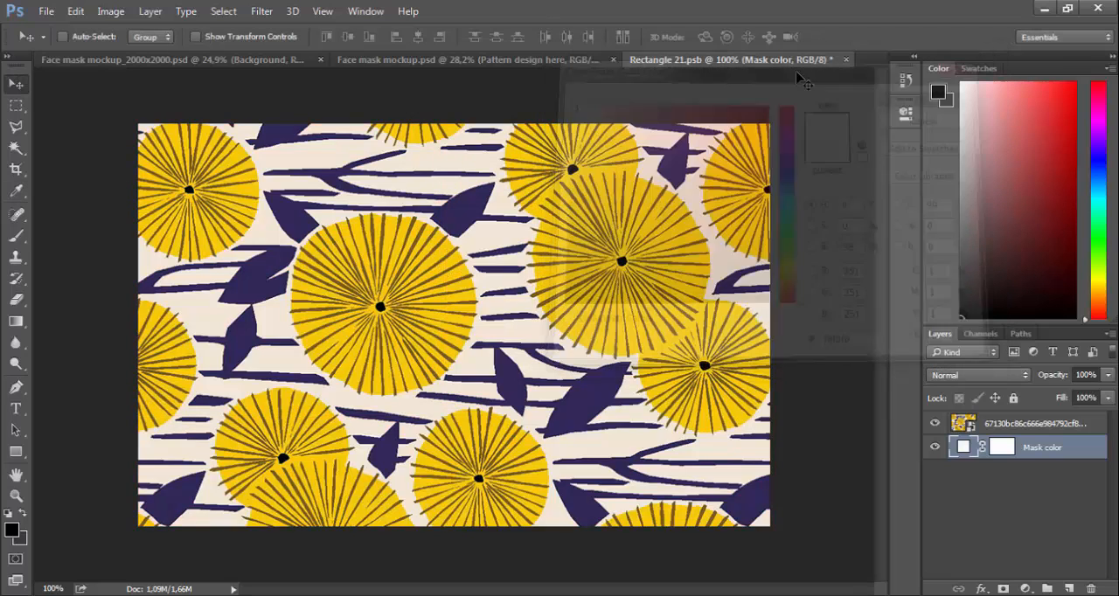
Save and close the pattern smart object to update the mask, and collapse the Face mask 2 group
{"action": "left_click", "coordinate": [845, 59]}
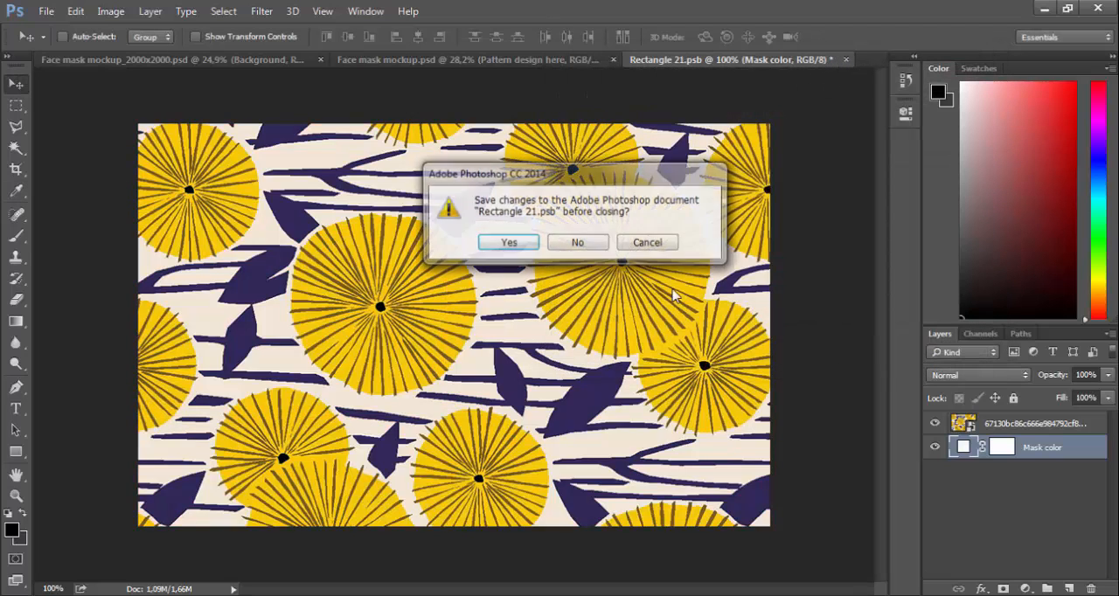
{"action": "left_click", "coordinate": [510, 245]}
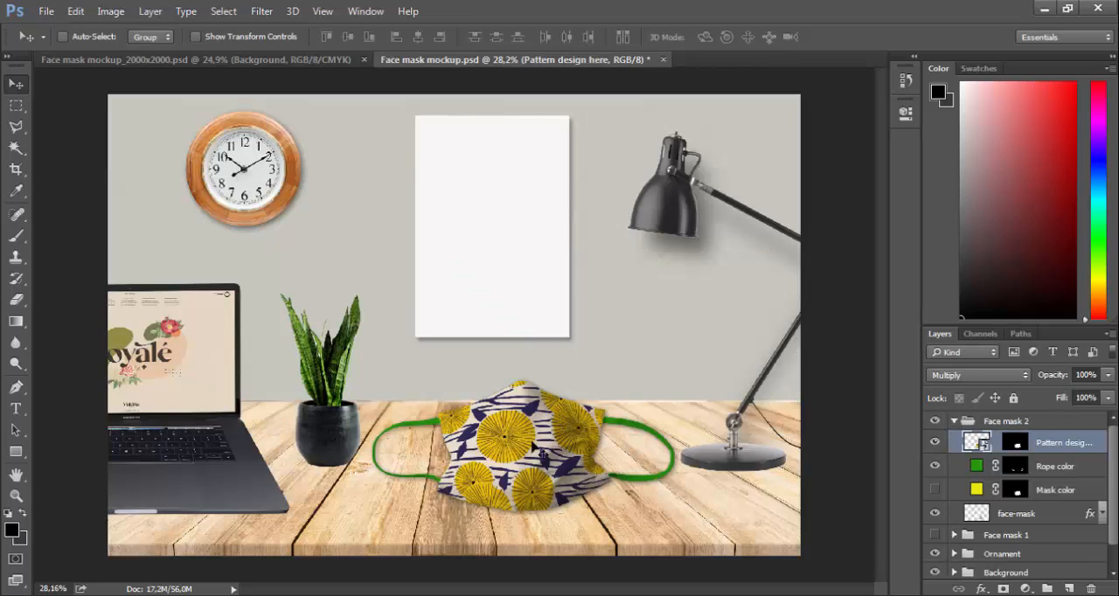
{"action": "left_click", "coordinate": [956, 422]}
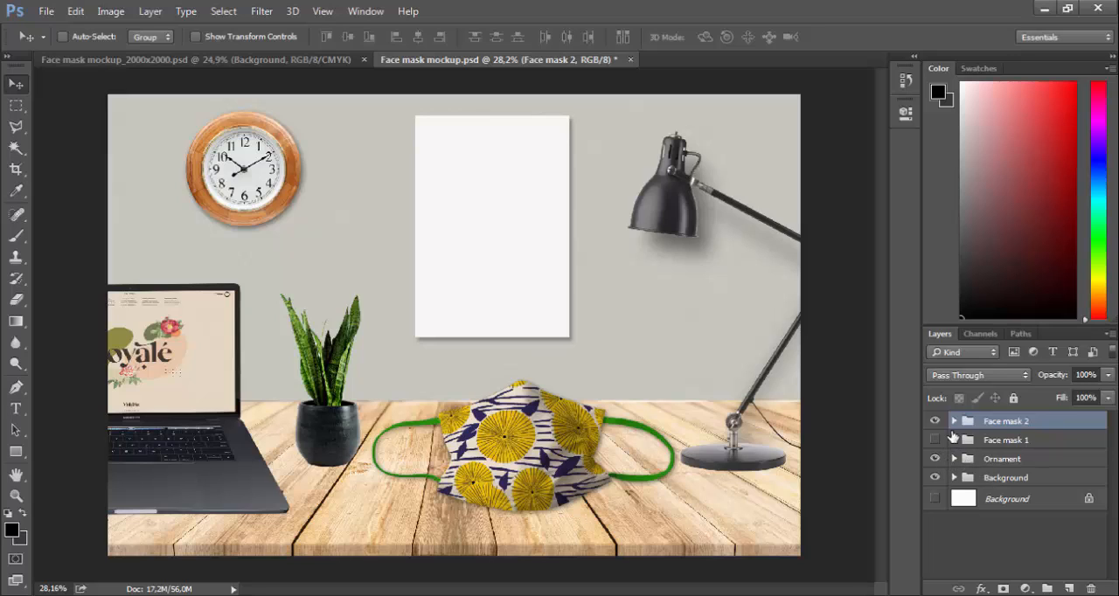
{"action": "left_click", "coordinate": [955, 423]}
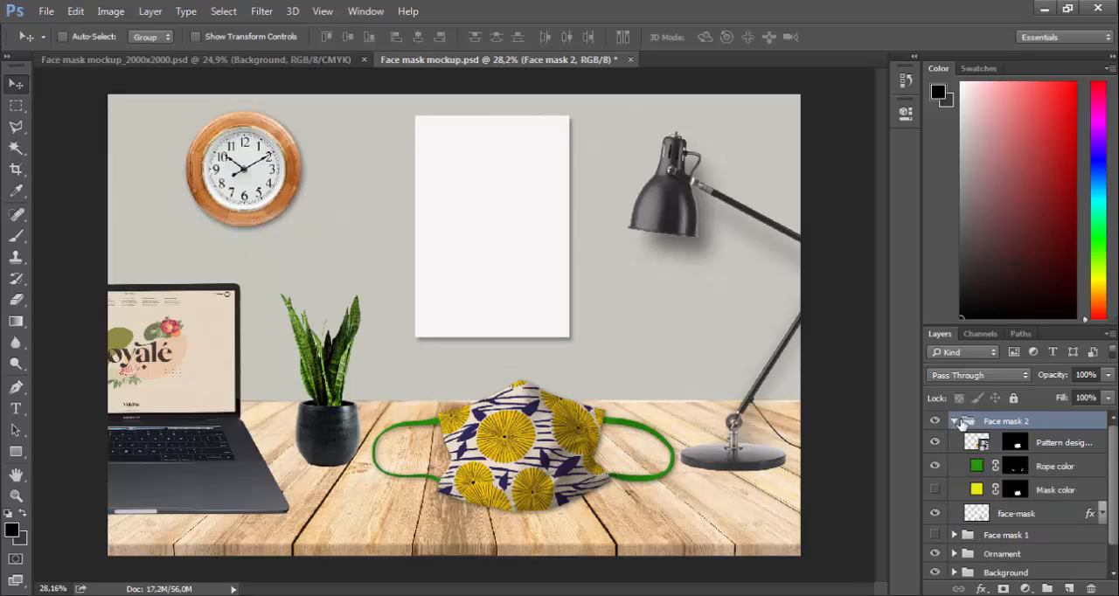
{"action": "left_click", "coordinate": [955, 423]}
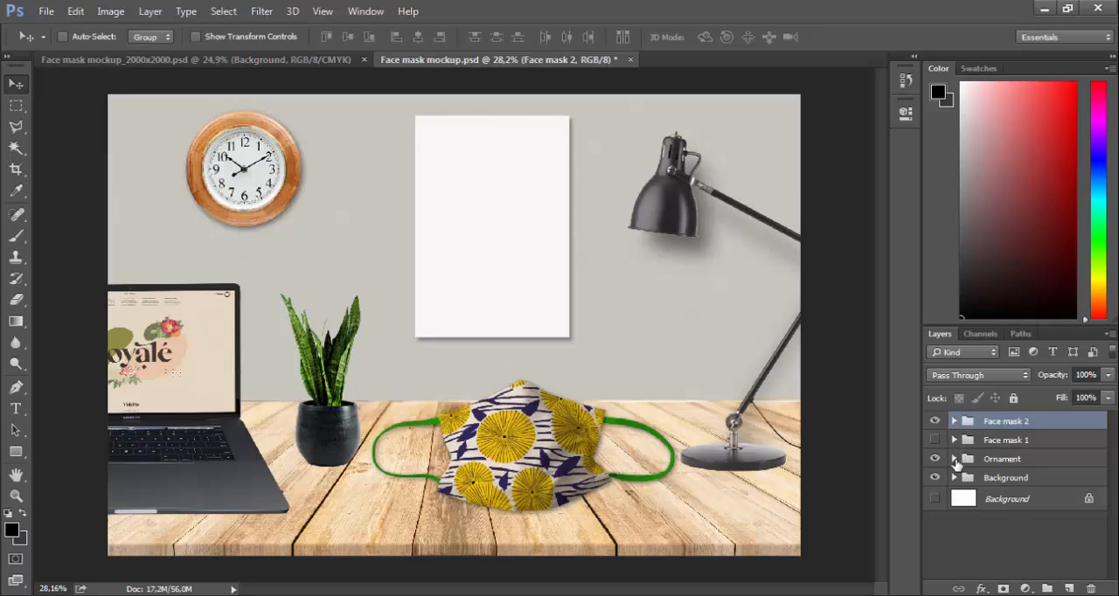
Set the Rope color fill in Face mask 2 to dark navy #251f40 sampled from the mask's pattern, and collapse the group
{"action": "left_click", "coordinate": [955, 422]}
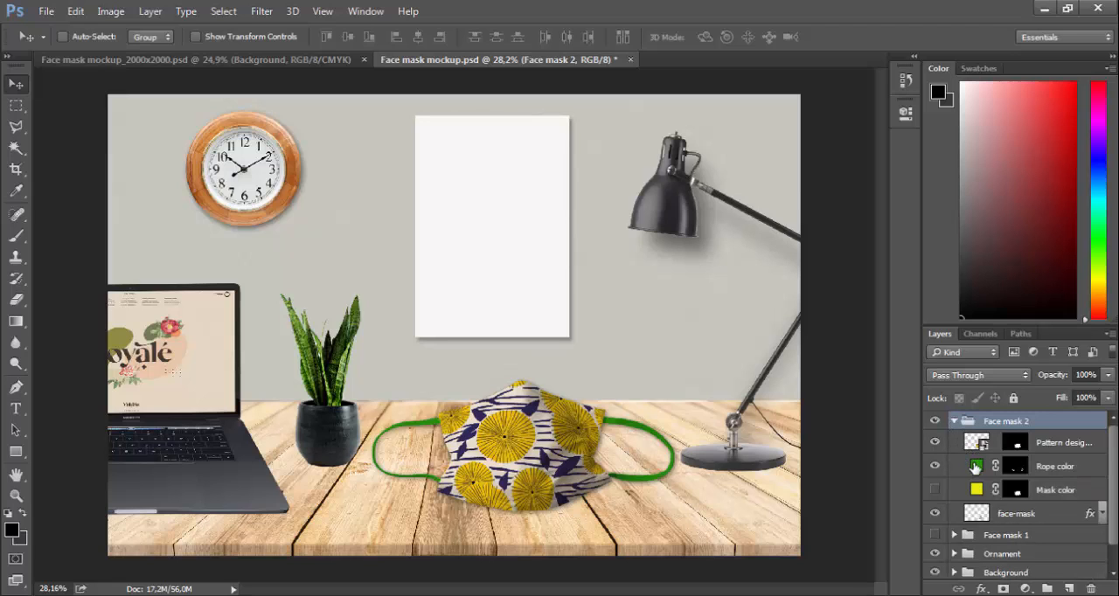
{"action": "double_click", "coordinate": [975, 468]}
{"action": "left_click", "coordinate": [791, 171]}
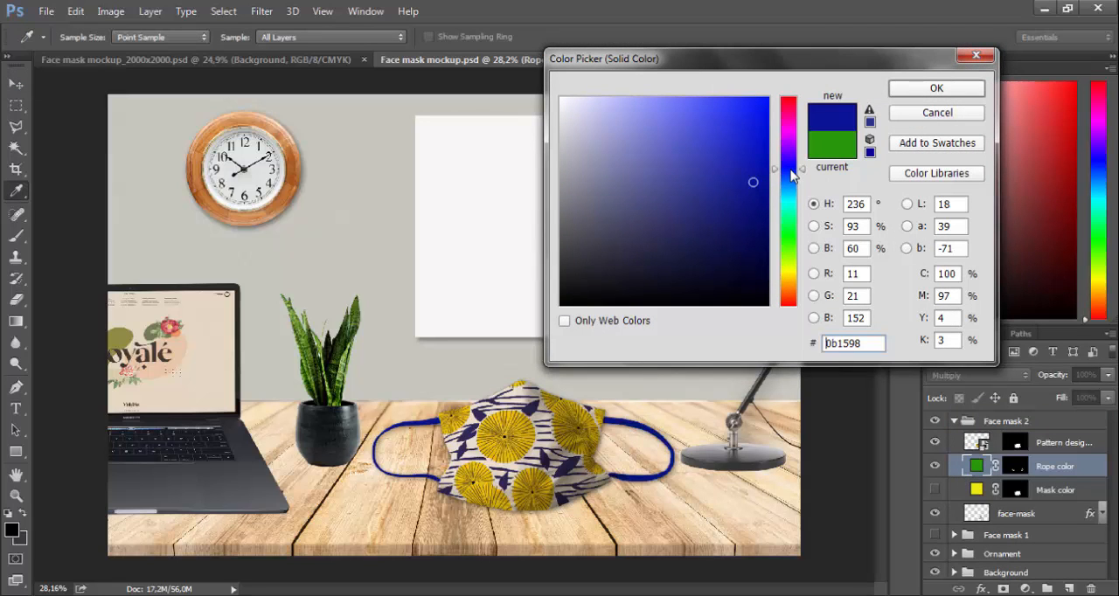
{"action": "left_click", "coordinate": [572, 459]}
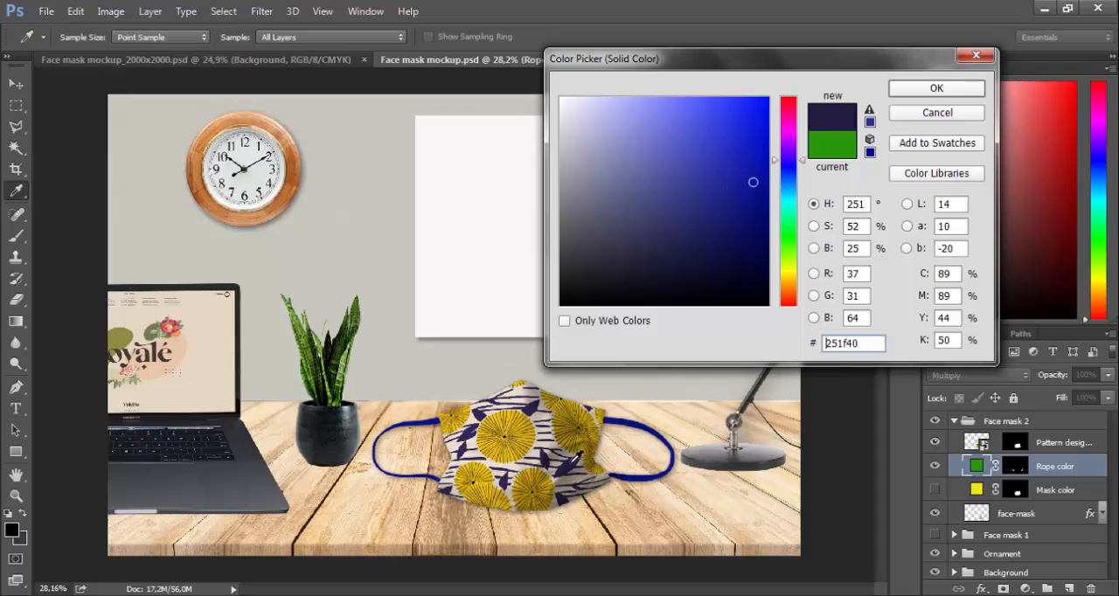
{"action": "left_click", "coordinate": [919, 90]}
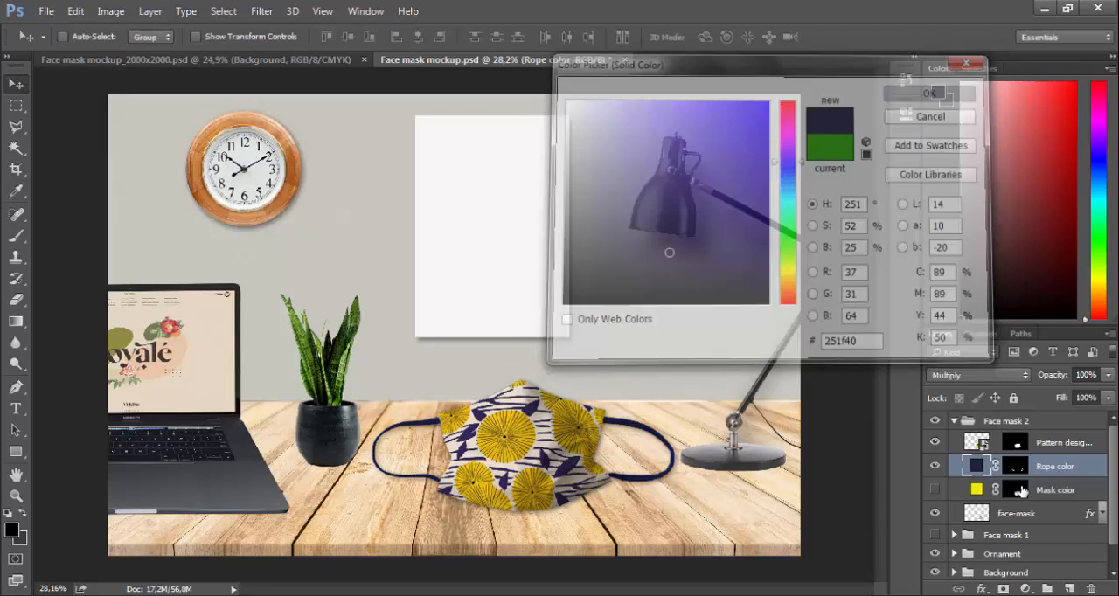
{"action": "left_click", "coordinate": [954, 423]}
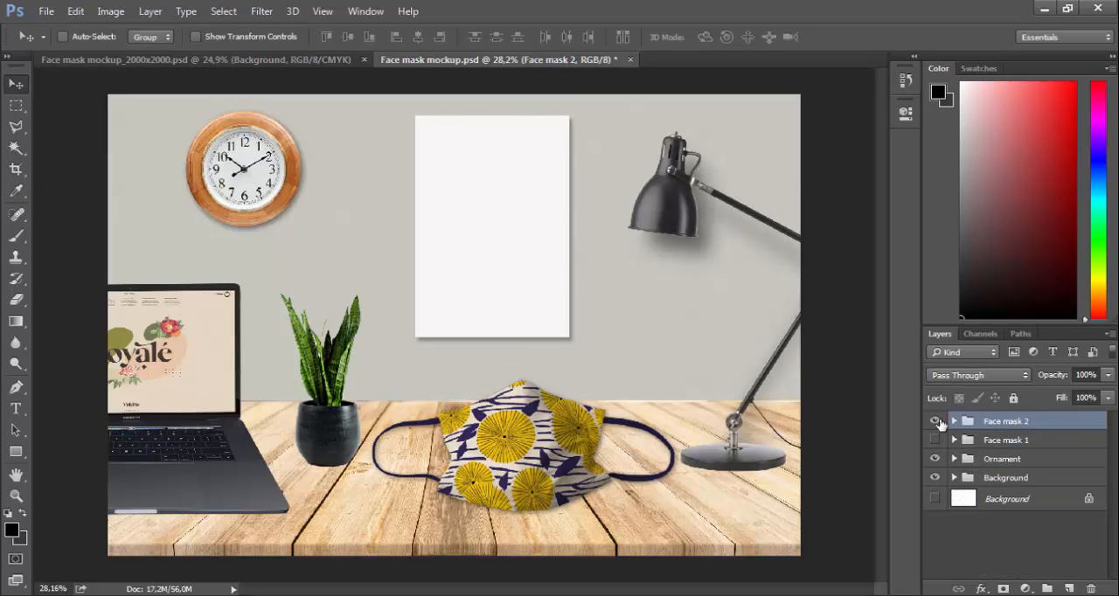
Open the Wall art smart object from the Ornament group for editing
{"action": "left_click", "coordinate": [954, 460]}
{"action": "scroll", "coordinate": [1001, 498], "scroll_direction": "down", "scroll_amount": 1}
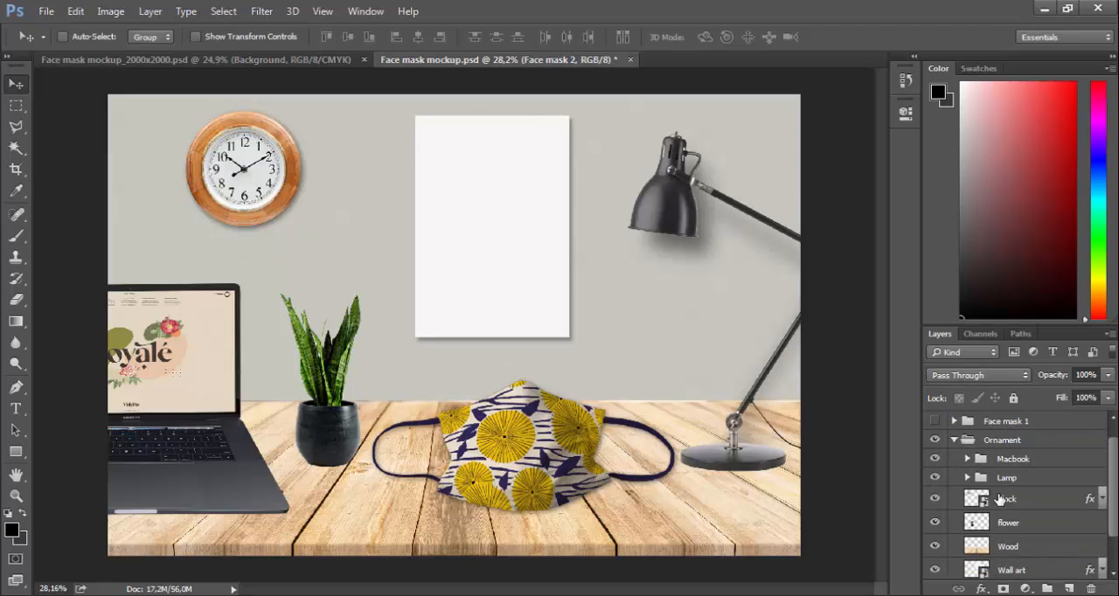
{"action": "scroll", "coordinate": [977, 491], "scroll_direction": "down", "scroll_amount": 2}
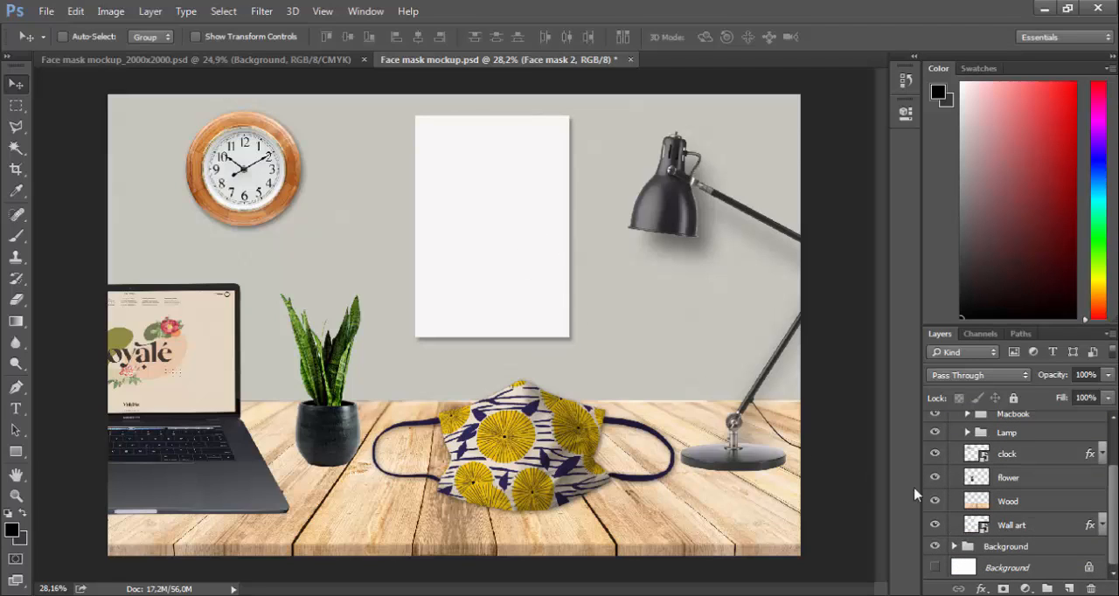
{"action": "left_click", "coordinate": [974, 528]}
{"action": "double_click", "coordinate": [975, 527]}
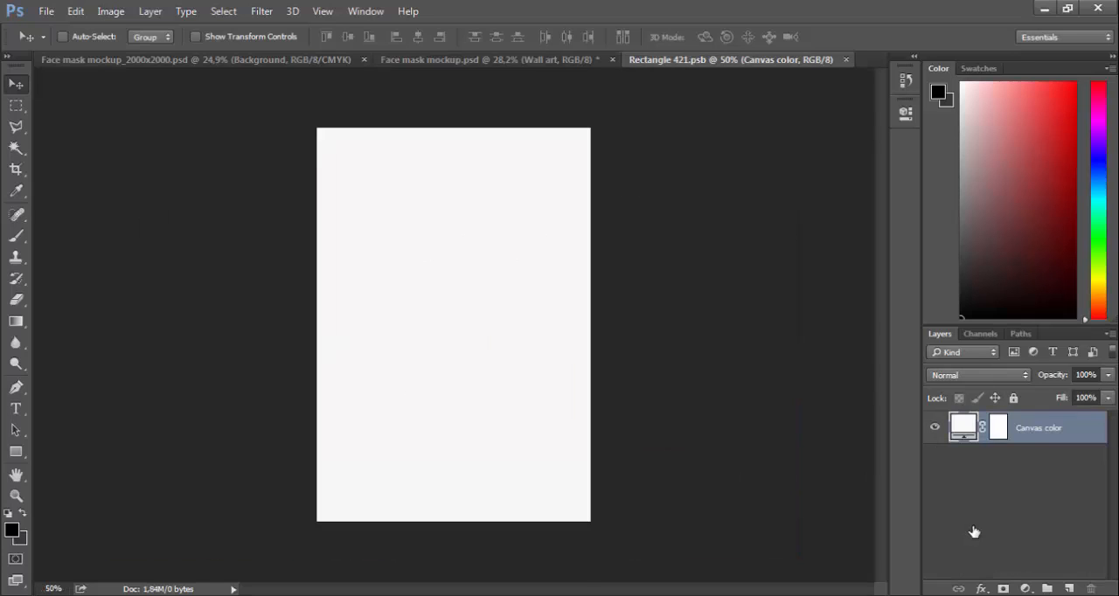
Place the 61vZysrHR6L._SL1000_ image from the Downloads folder and enlarge it to about 23.8% to cover the canvas
{"action": "left_click", "coordinate": [128, 595]}
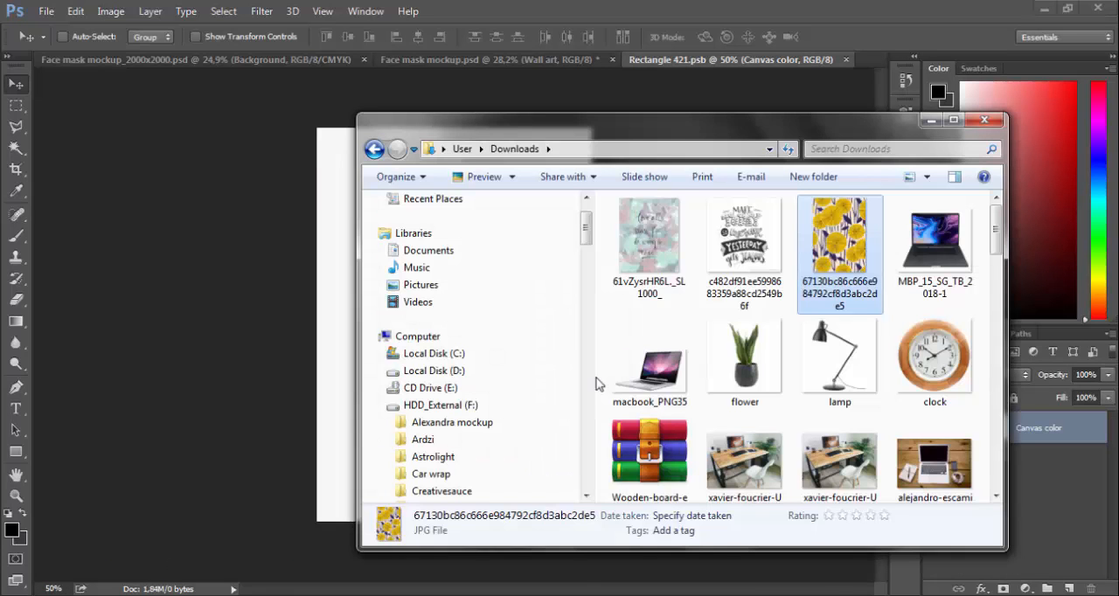
{"action": "left_click_drag", "start_coordinate": [656, 254], "coordinate": [434, 242]}
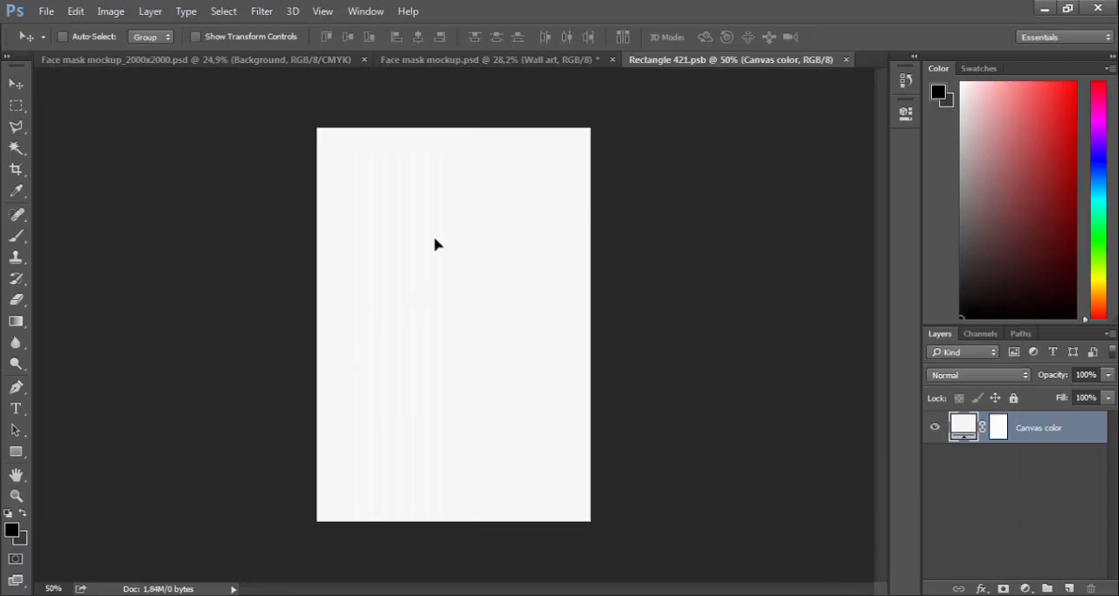
{"action": "left_click_drag", "start_coordinate": [587, 156], "coordinate": [615, 125]}
{"action": "left_click_drag", "start_coordinate": [318, 494], "coordinate": [289, 530]}
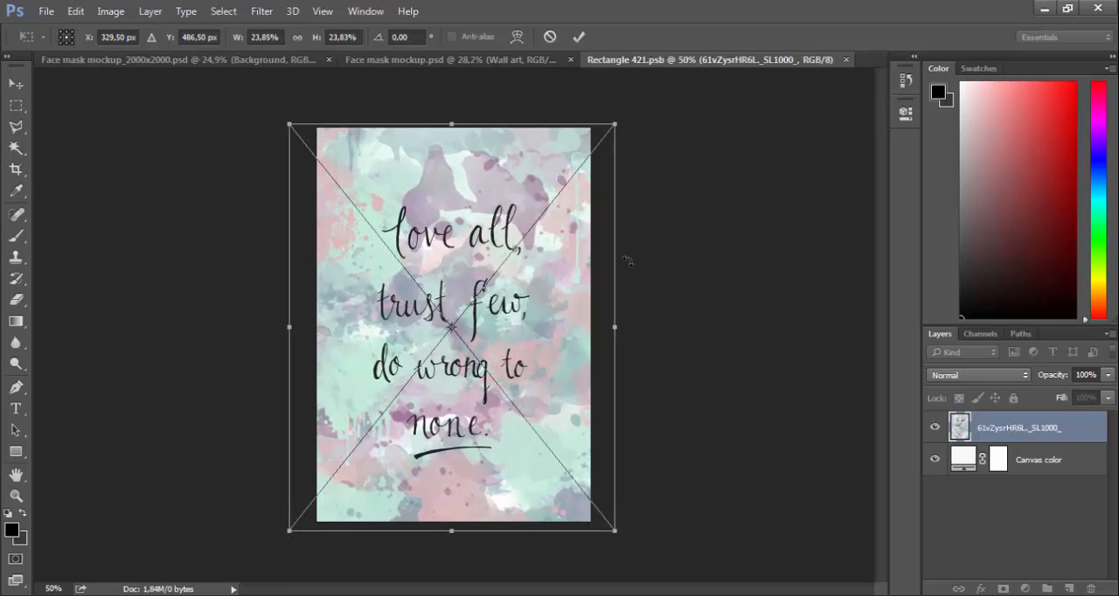
{"action": "key", "text": "Return"}
Save and close the wall art smart object to update the poster, and collapse the Ornament group
{"action": "left_click", "coordinate": [845, 60]}
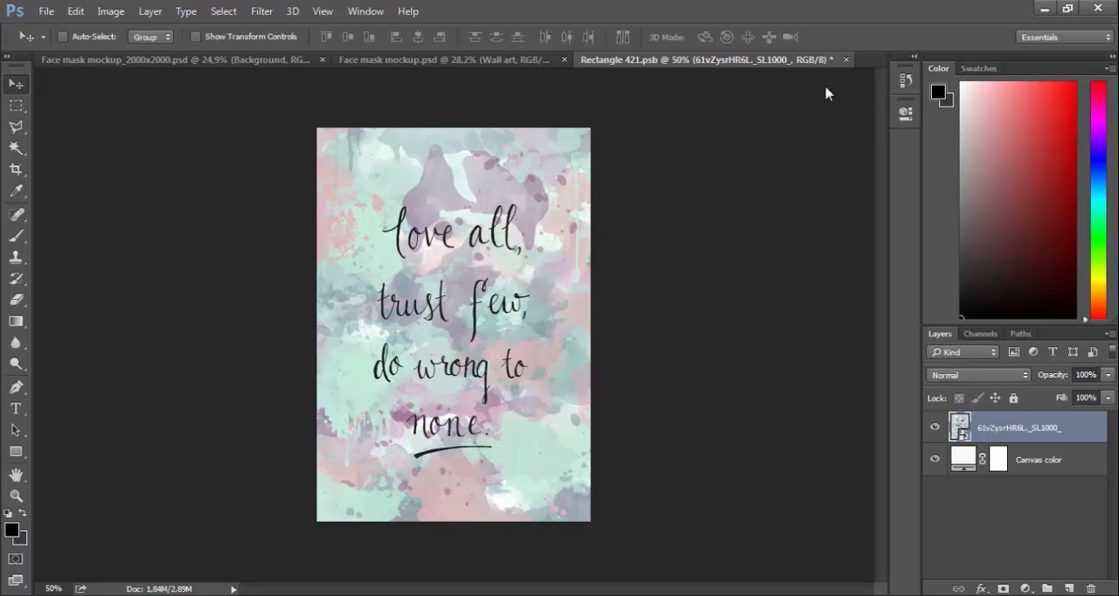
{"action": "left_click", "coordinate": [509, 245]}
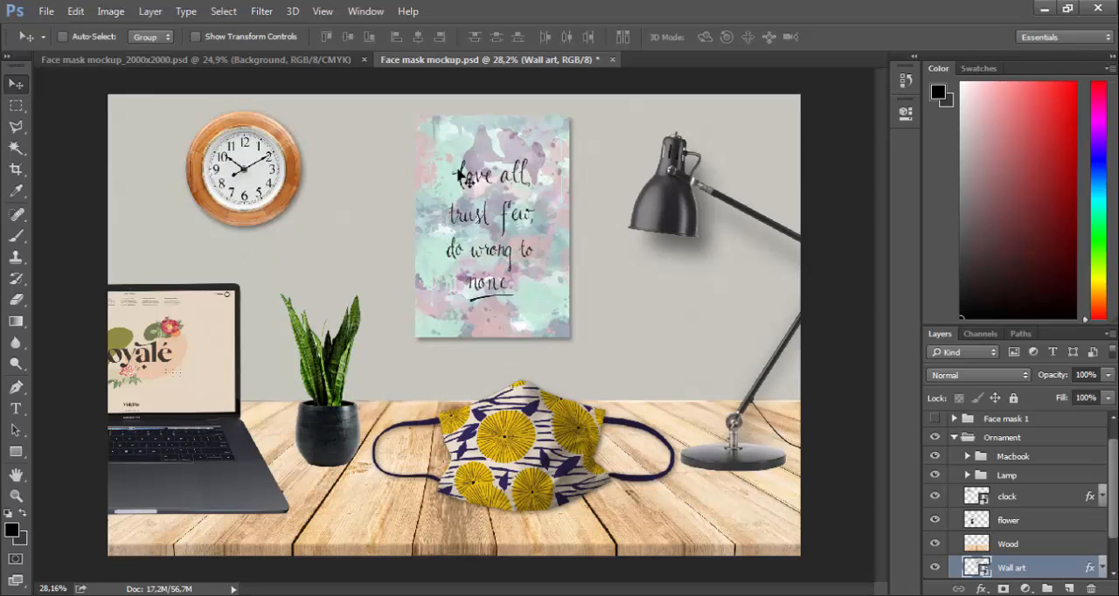
{"action": "left_click", "coordinate": [954, 440]}
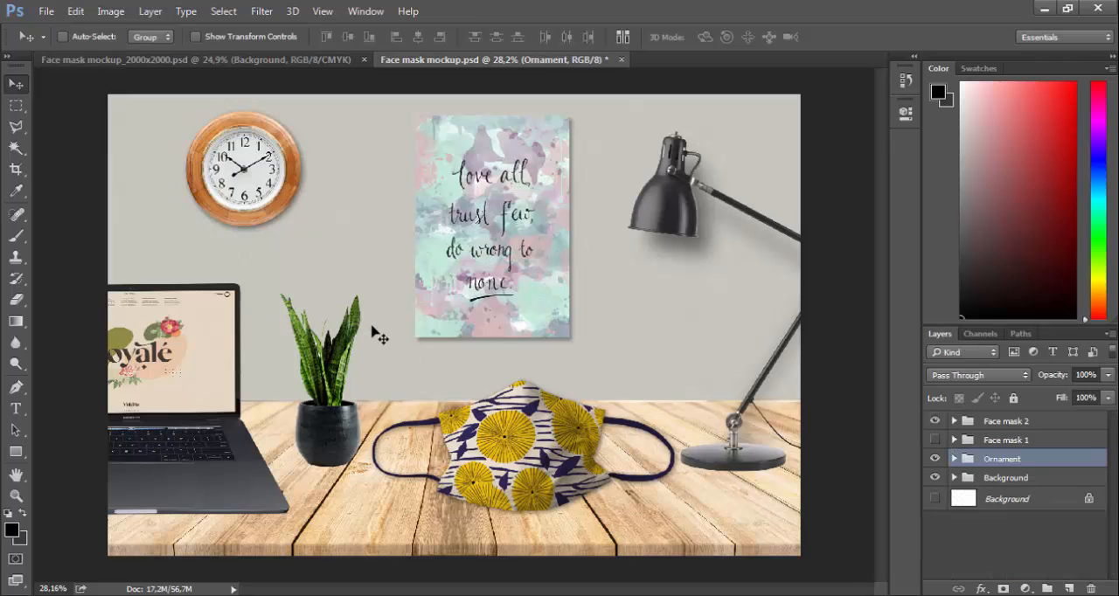
In Face mask mockup_2000x2000.psd, preview the Mask color and Rope color layers of Face mask 1 by toggling their visibility
{"action": "left_click", "coordinate": [266, 63]}
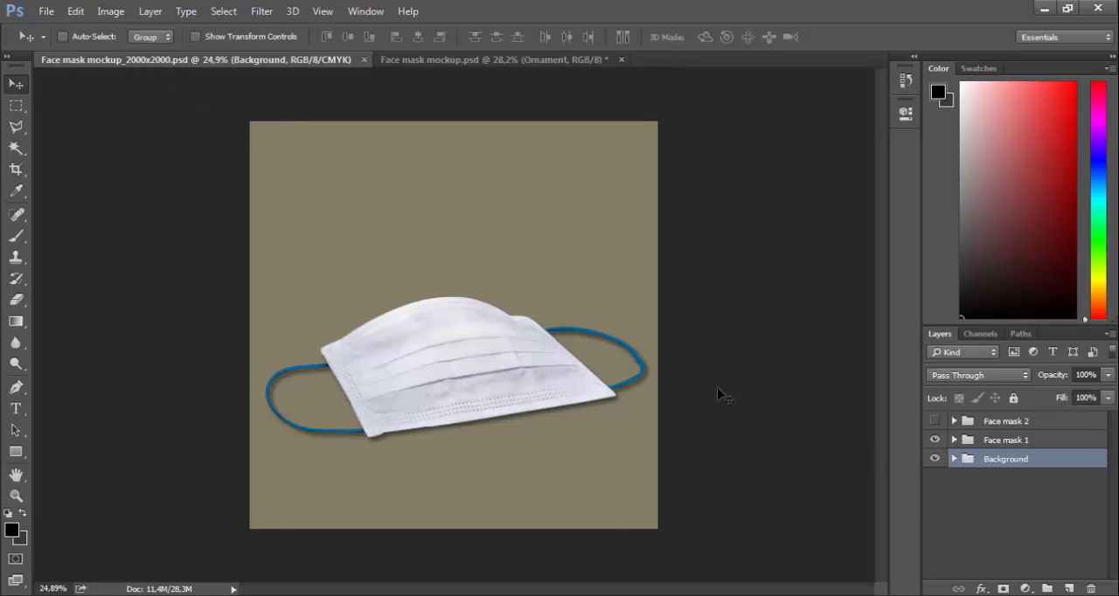
{"action": "left_click", "coordinate": [954, 441]}
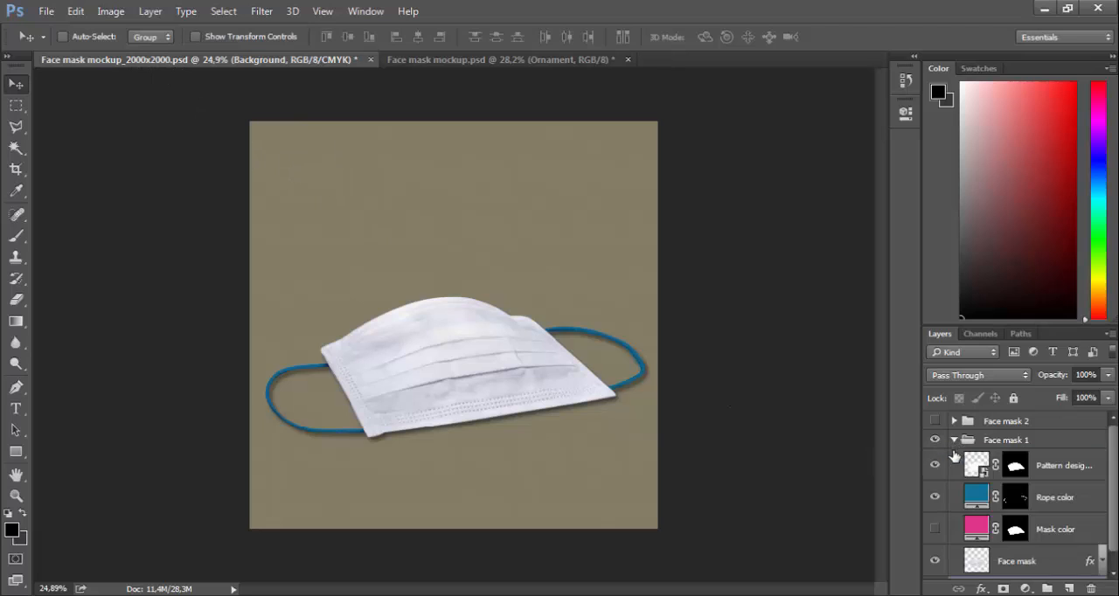
{"action": "left_click", "coordinate": [934, 530]}
{"action": "left_click", "coordinate": [934, 530]}
{"action": "left_click", "coordinate": [935, 497]}
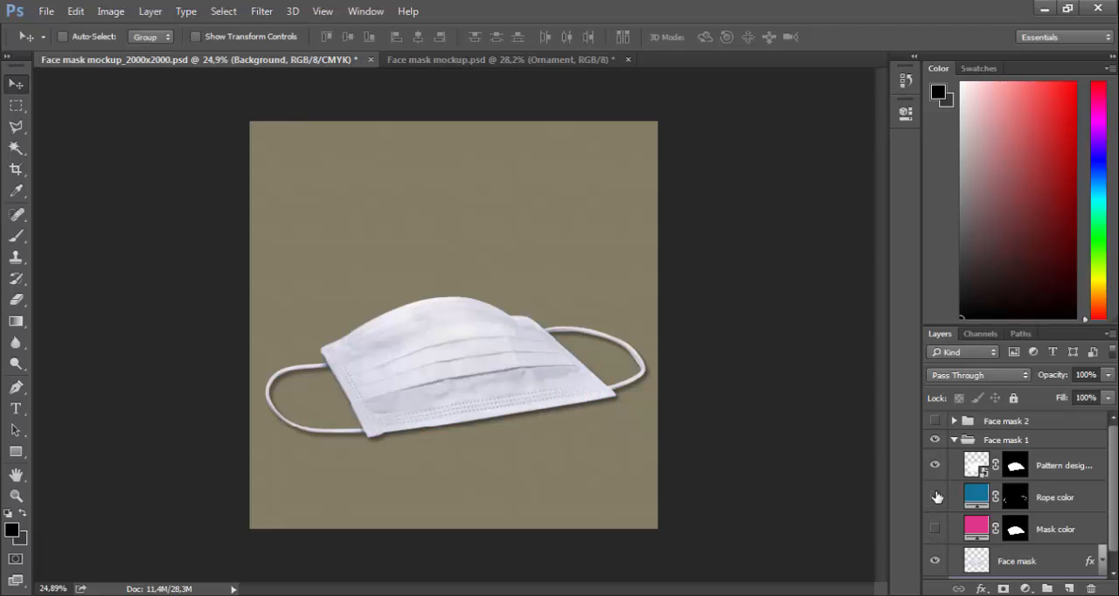
{"action": "left_click", "coordinate": [935, 496]}
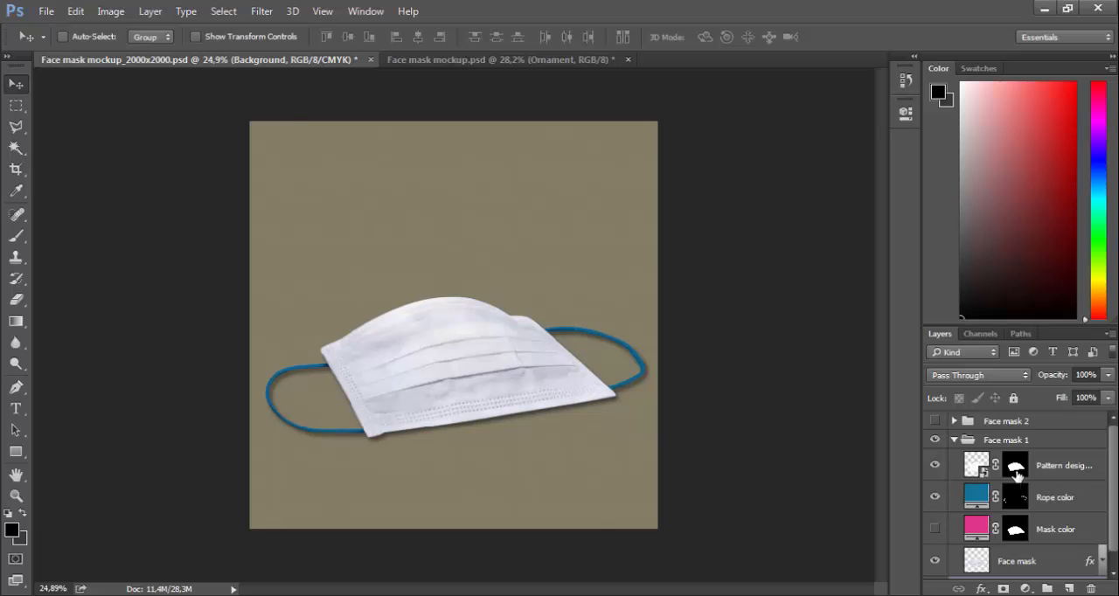
{"action": "left_click", "coordinate": [954, 440]}
Hide Face mask 1, show Face mask 2 instead, and preview its pattern, rope color and mask color layers
{"action": "left_click", "coordinate": [935, 440]}
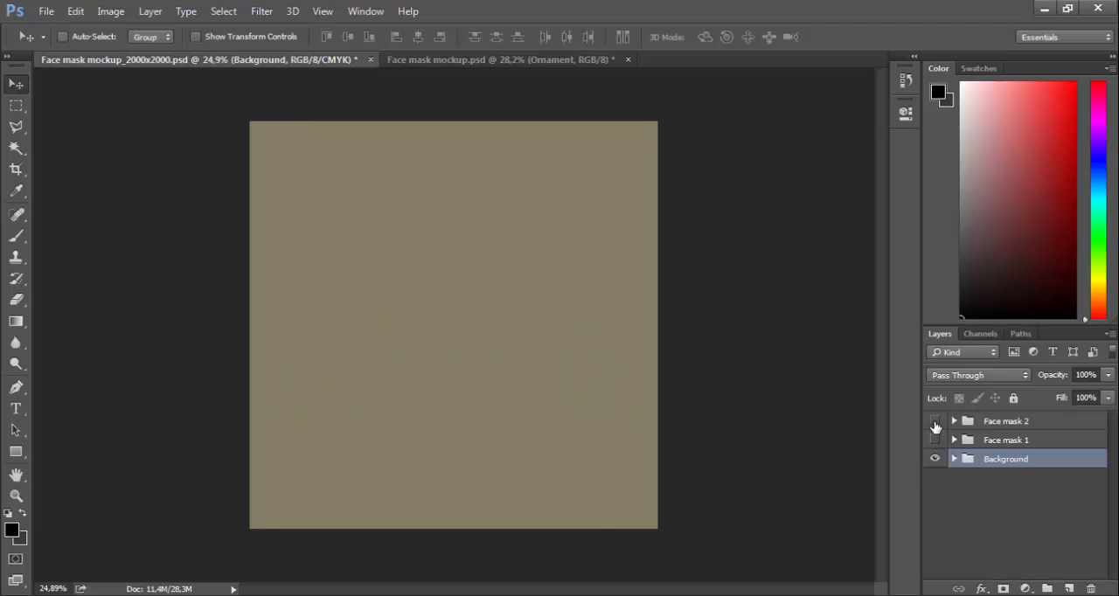
{"action": "left_click", "coordinate": [935, 422]}
{"action": "left_click", "coordinate": [954, 422]}
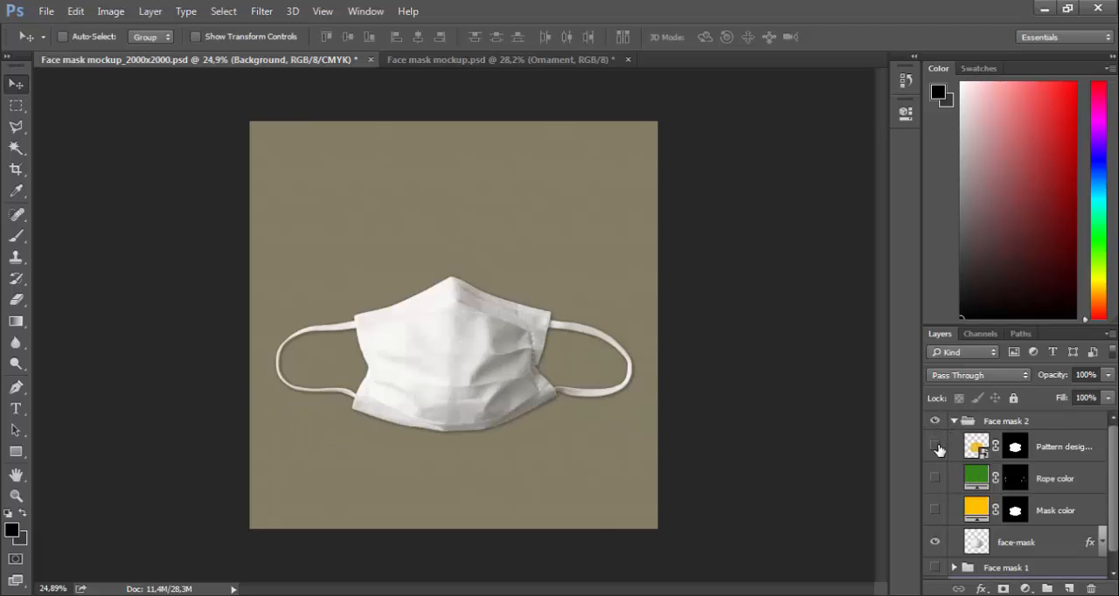
{"action": "left_click", "coordinate": [935, 447]}
{"action": "left_click", "coordinate": [935, 479]}
{"action": "left_click", "coordinate": [935, 510]}
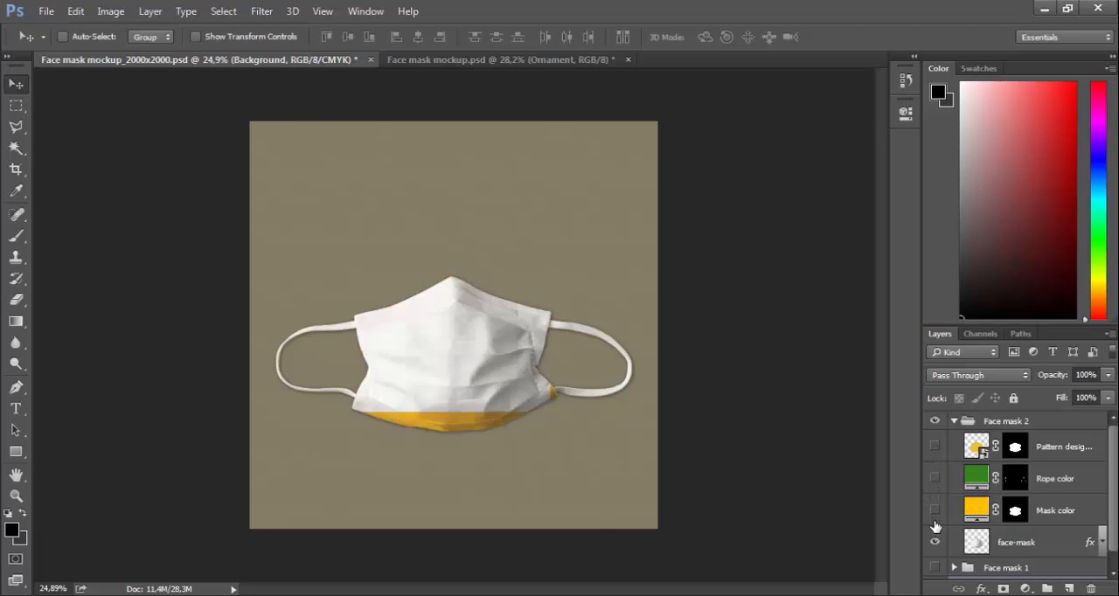
{"action": "left_click", "coordinate": [954, 422]}
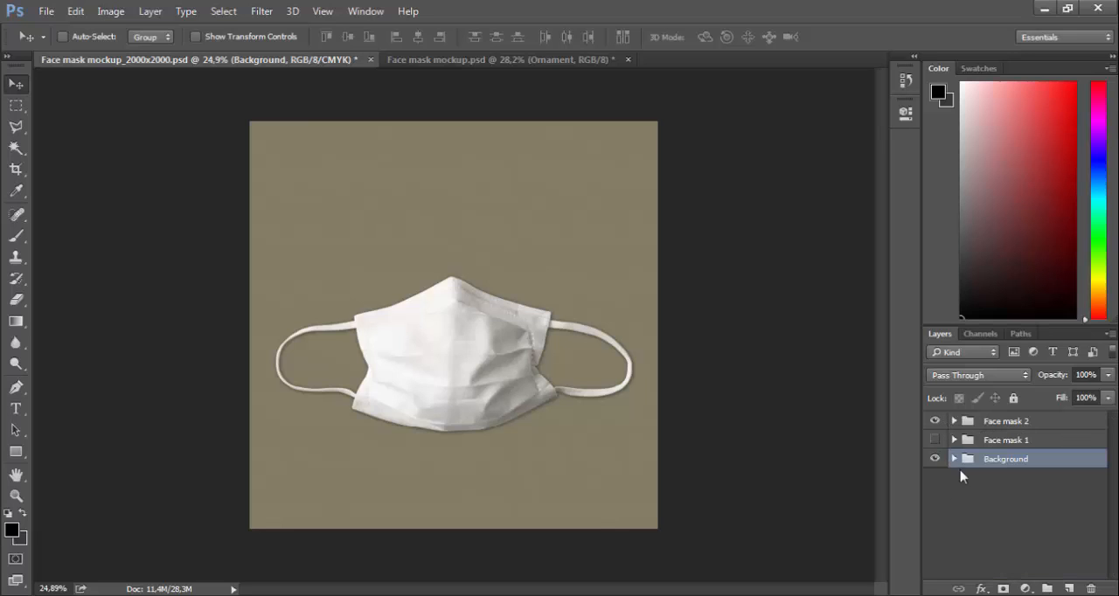
{"action": "left_click", "coordinate": [954, 460]}
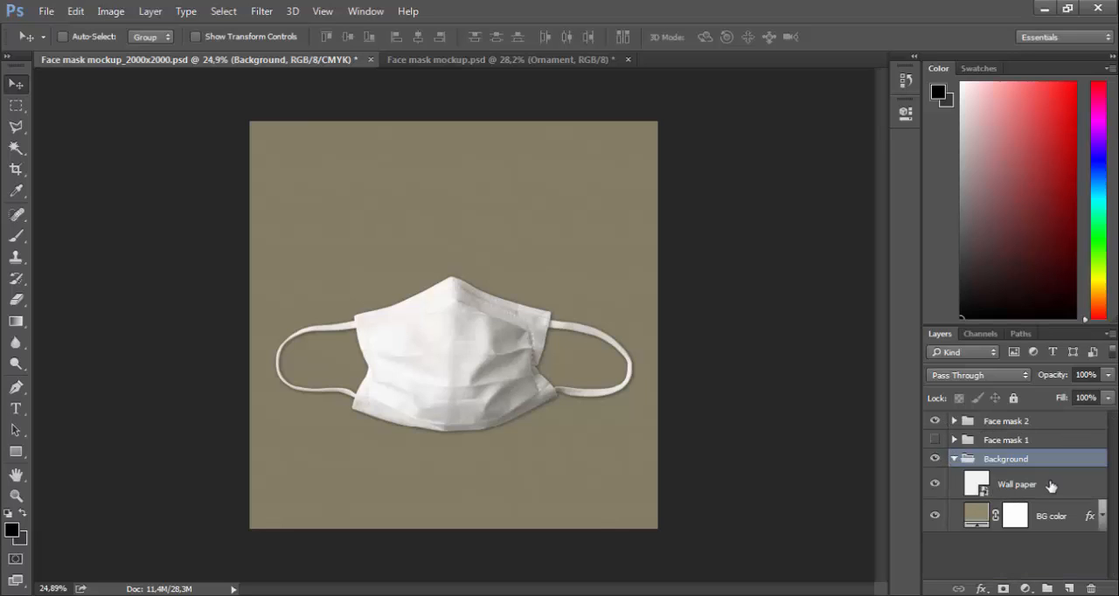
{"action": "left_click", "coordinate": [973, 482]}
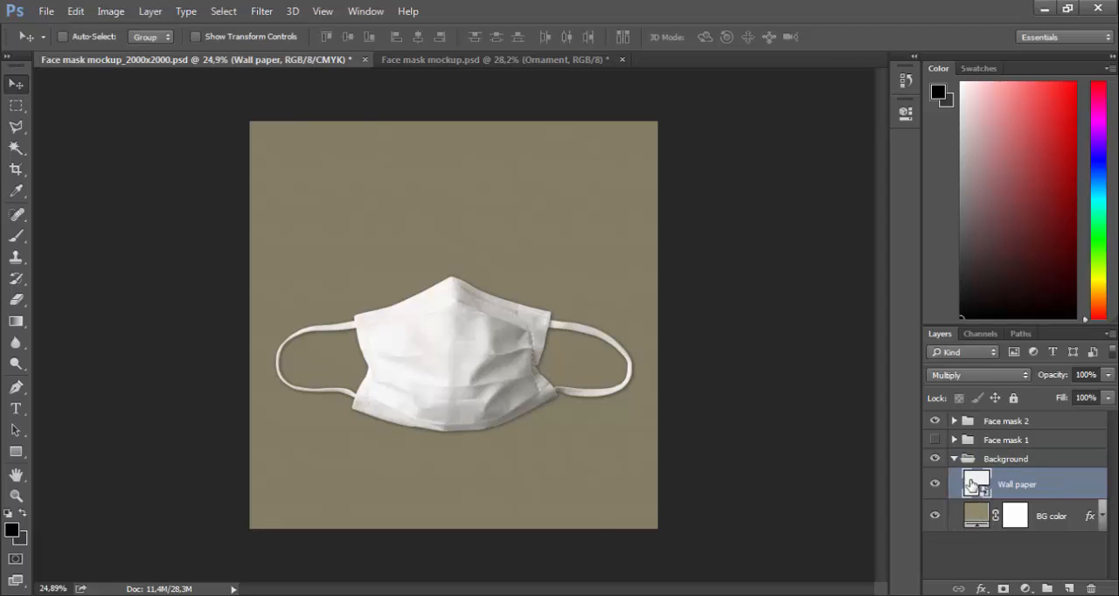
{"action": "double_click", "coordinate": [973, 483]}
{"action": "left_click", "coordinate": [166, 595]}
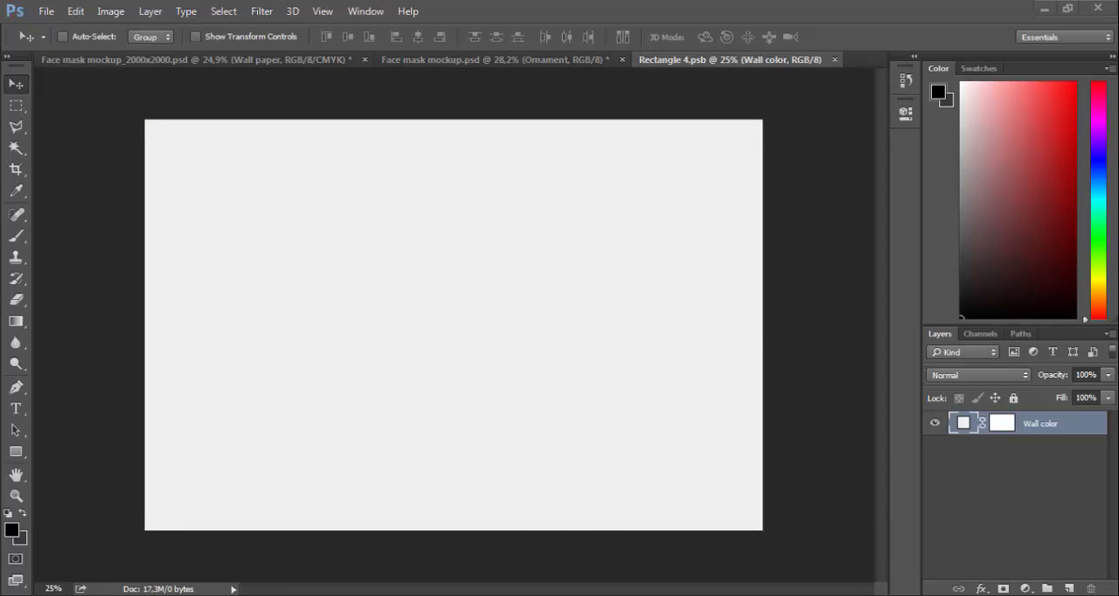
{"action": "left_click_drag", "start_coordinate": [716, 273], "coordinate": [564, 400]}
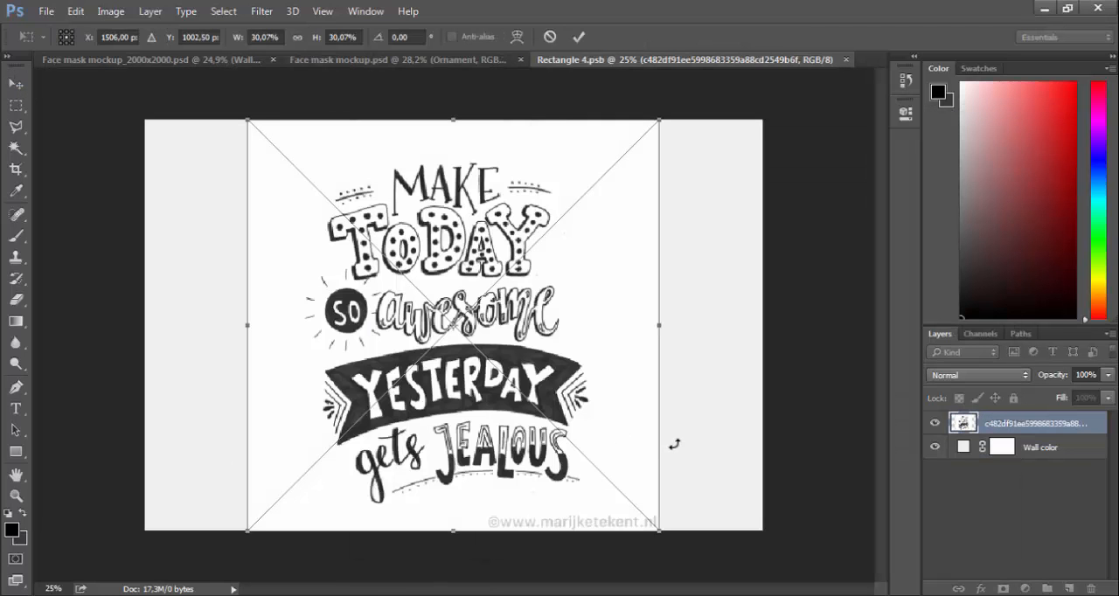
Enlarge the placed lettering image to 34.12% and shift it up so all the text fits on the canvas
{"action": "left_click_drag", "start_coordinate": [657, 530], "coordinate": [716, 584]}
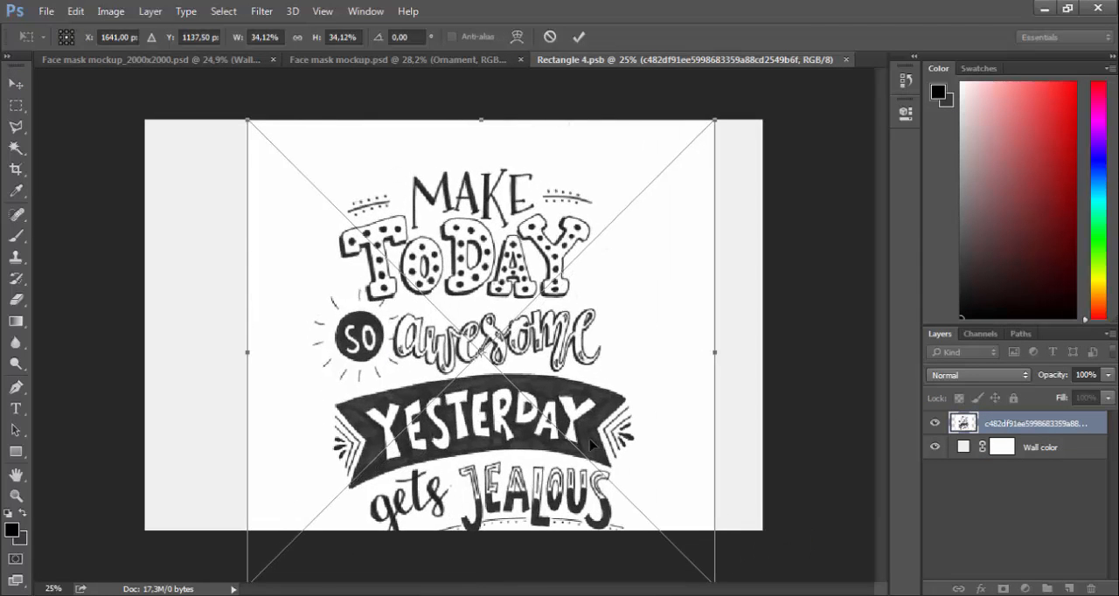
{"action": "left_click_drag", "start_coordinate": [549, 406], "coordinate": [547, 367]}
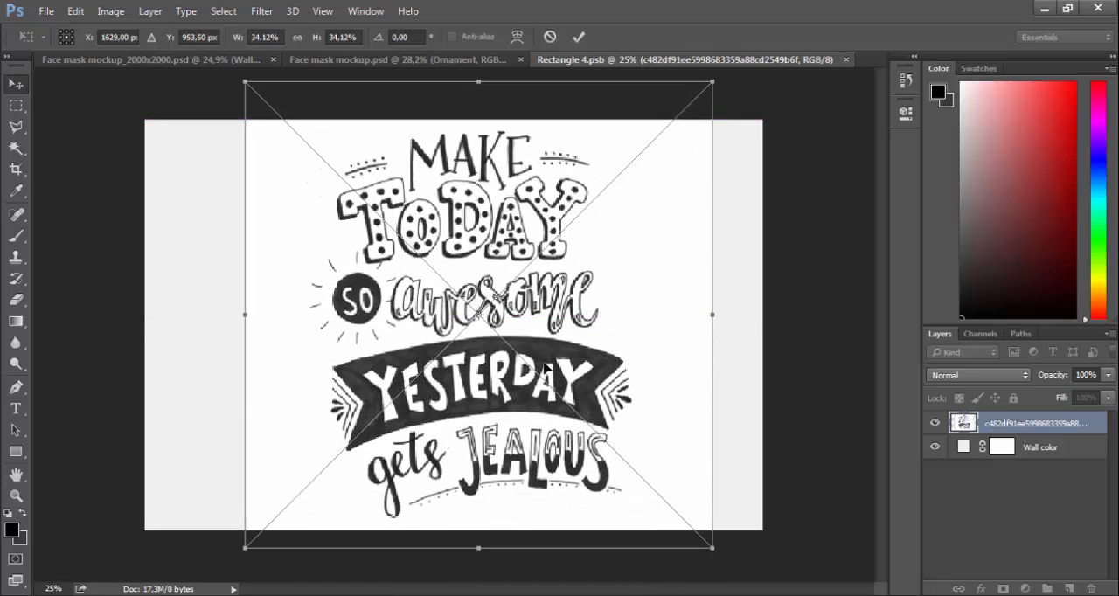
{"action": "key", "text": "Return"}
Blend the lettering layer with Multiply, and save and close the smart object to update the wallpaper
{"action": "left_click", "coordinate": [1007, 376]}
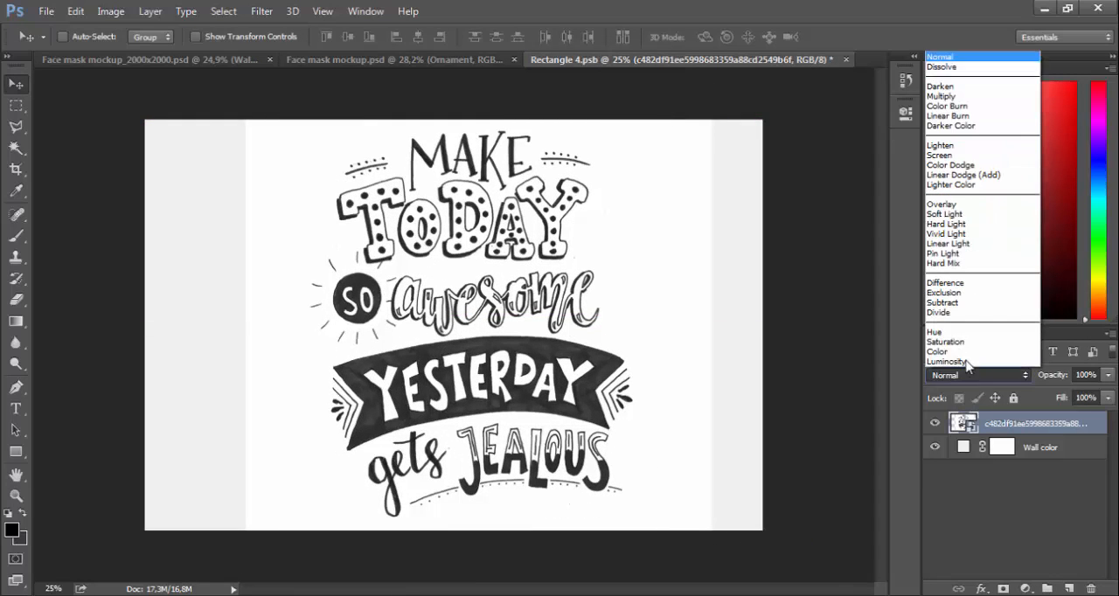
{"action": "left_click", "coordinate": [970, 101]}
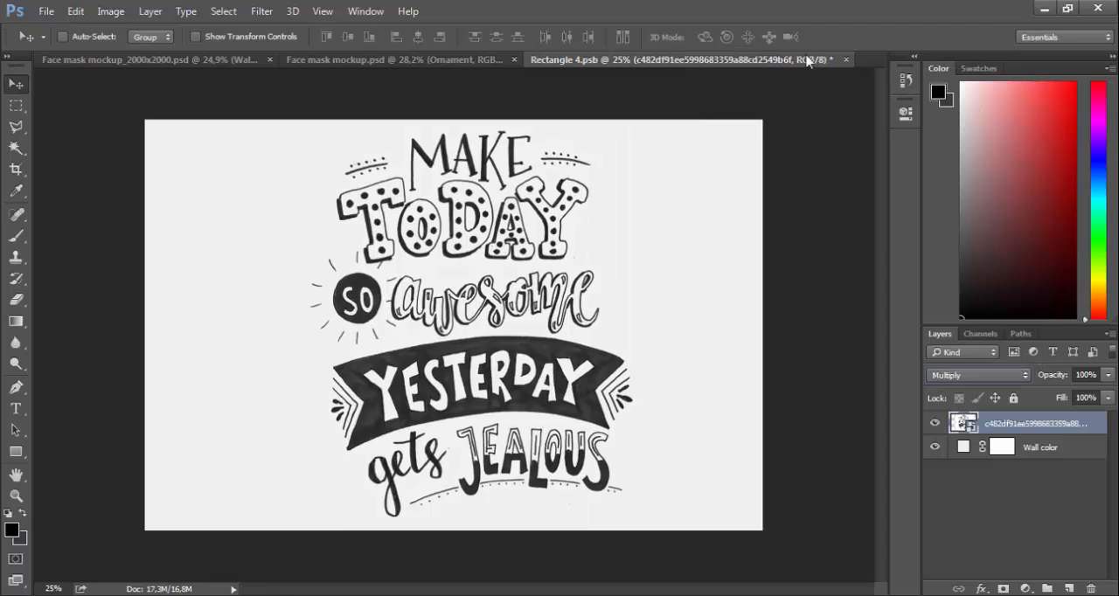
{"action": "left_click", "coordinate": [846, 59]}
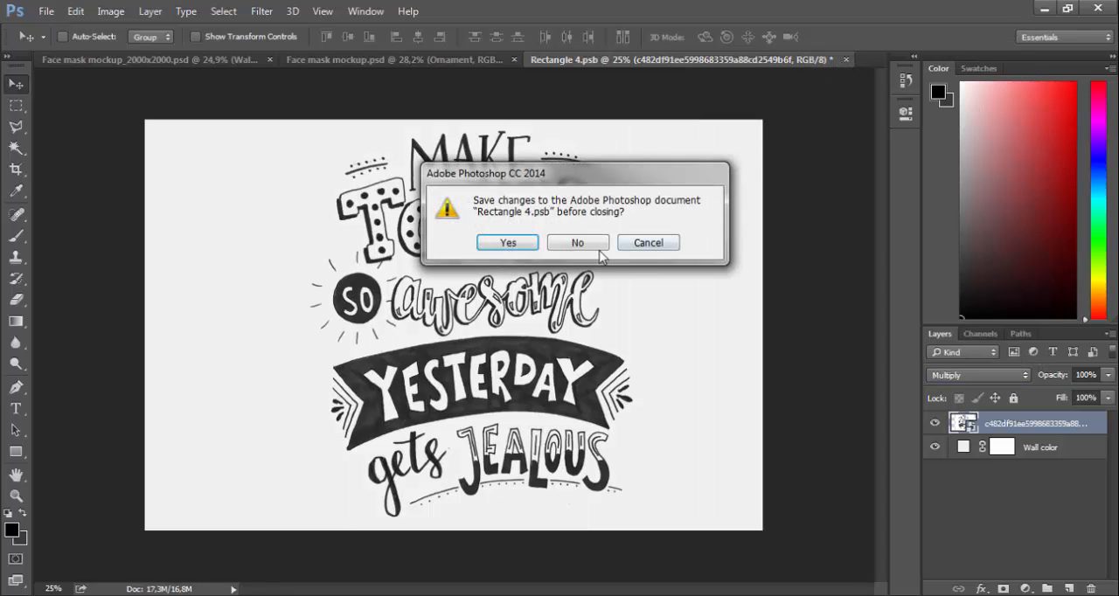
{"action": "left_click", "coordinate": [514, 246]}
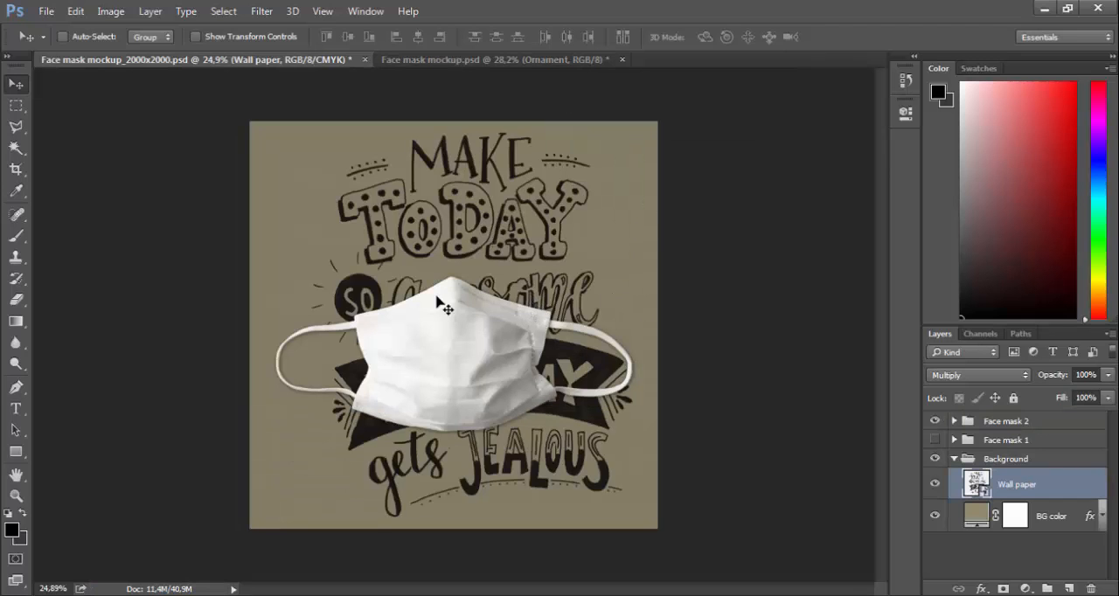
Set the BG color fill in the Background group to pale yellow #fff4be
{"action": "double_click", "coordinate": [976, 518]}
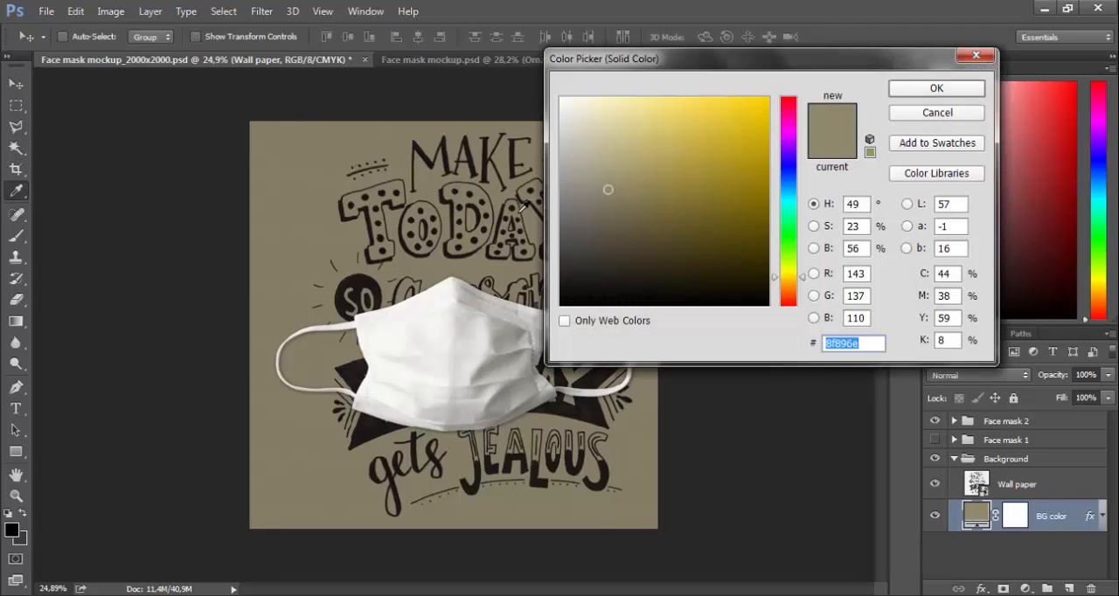
{"action": "left_click", "coordinate": [565, 120]}
{"action": "mouse_move", "coordinate": [565, 120]}
{"action": "left_mouse_down"}
{"action": "mouse_move", "coordinate": [555, 108]}
{"action": "mouse_move", "coordinate": [613, 94]}
{"action": "left_mouse_up"}
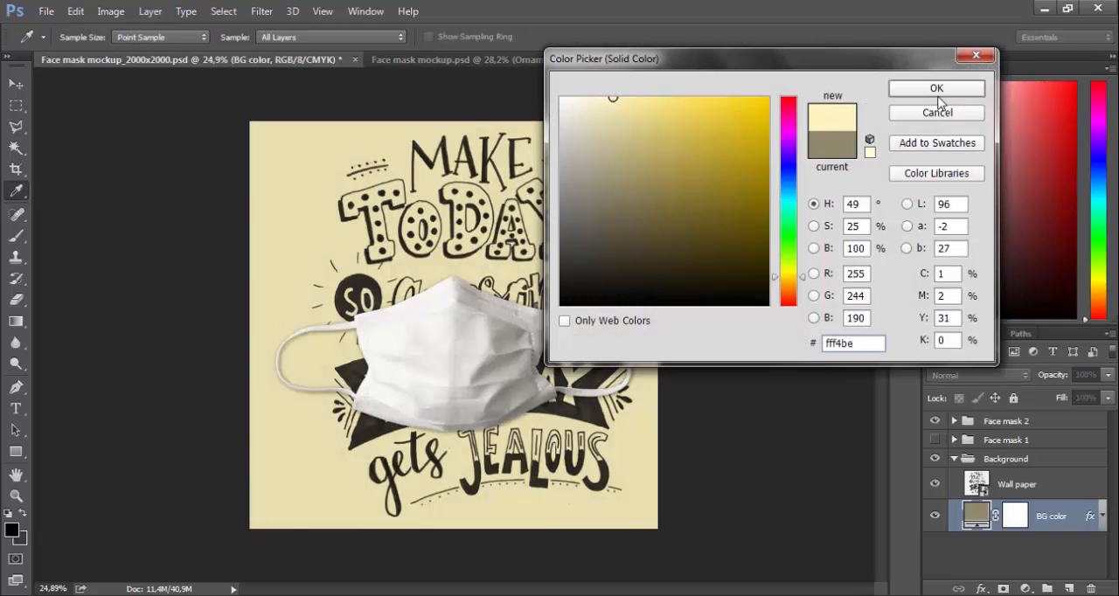
{"action": "left_click", "coordinate": [937, 91]}
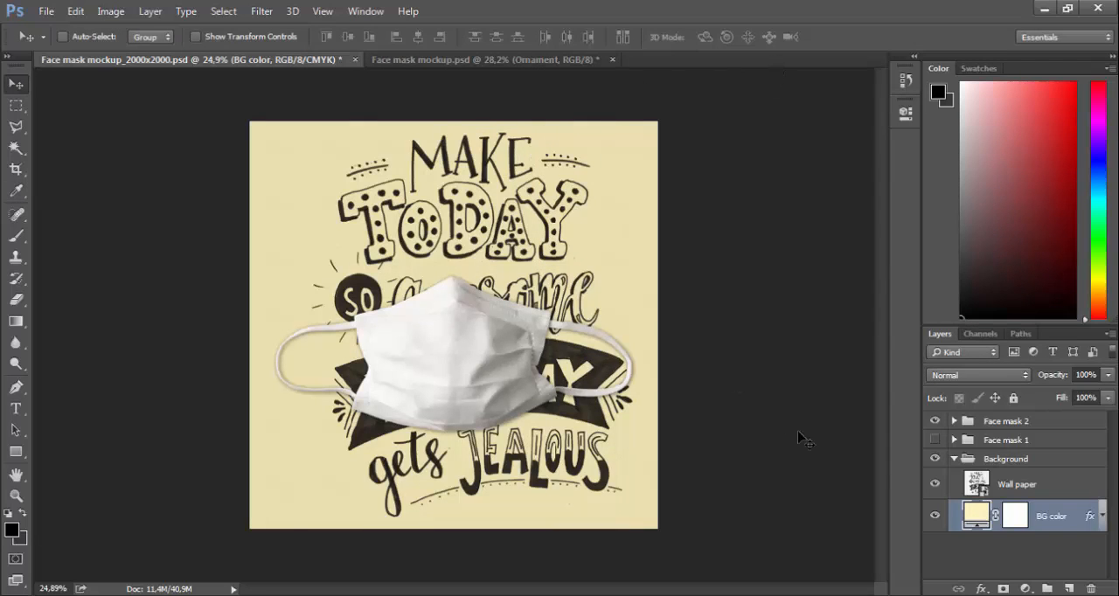
In Face mask mockup.psd, open the Background group's Wall paper smart object and place the logo_kecil image from Downloads
{"action": "left_click", "coordinate": [553, 60]}
{"action": "left_click", "coordinate": [955, 478]}
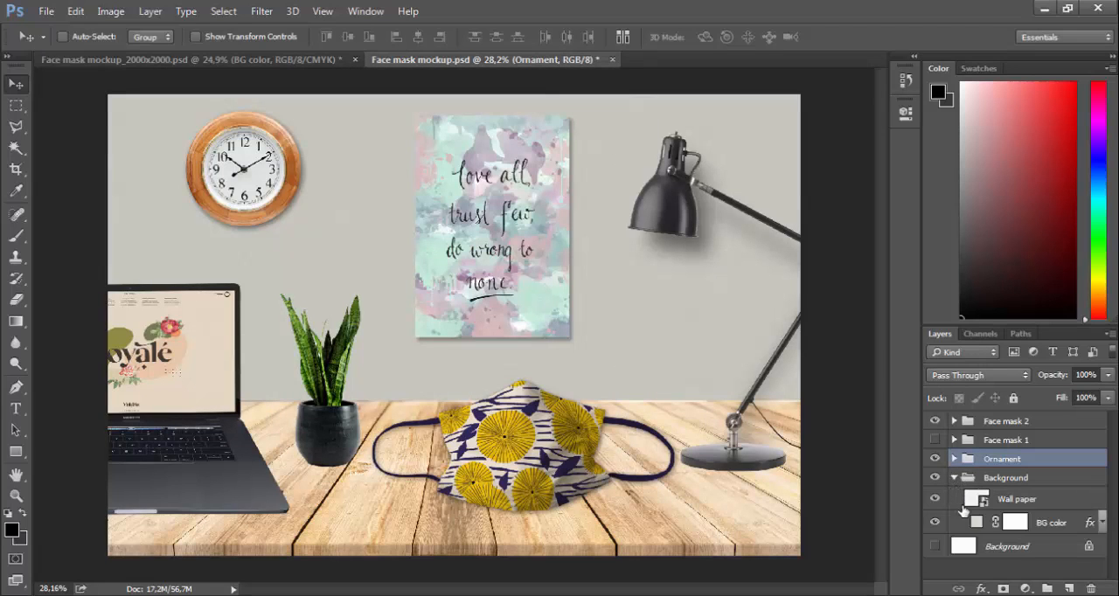
{"action": "left_click", "coordinate": [974, 502]}
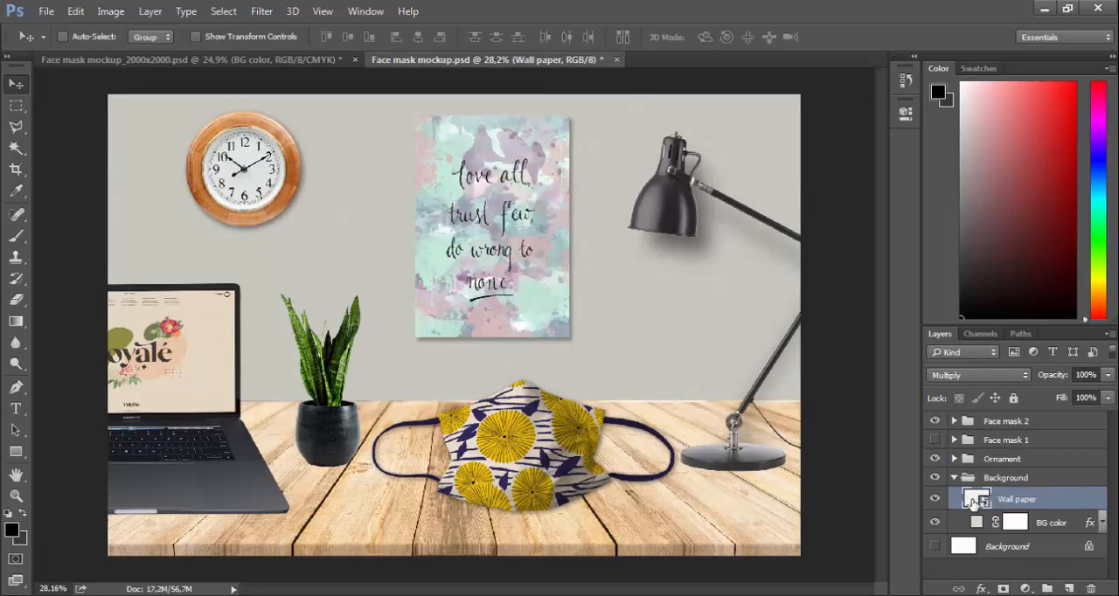
{"action": "double_click", "coordinate": [974, 502]}
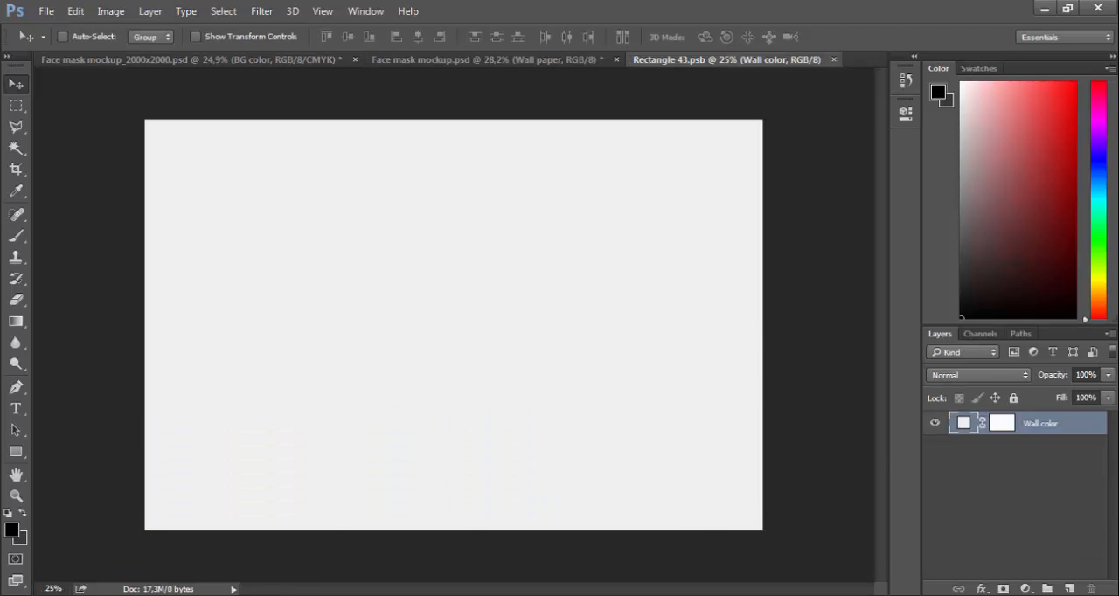
{"action": "key", "text": "alt+Tab"}
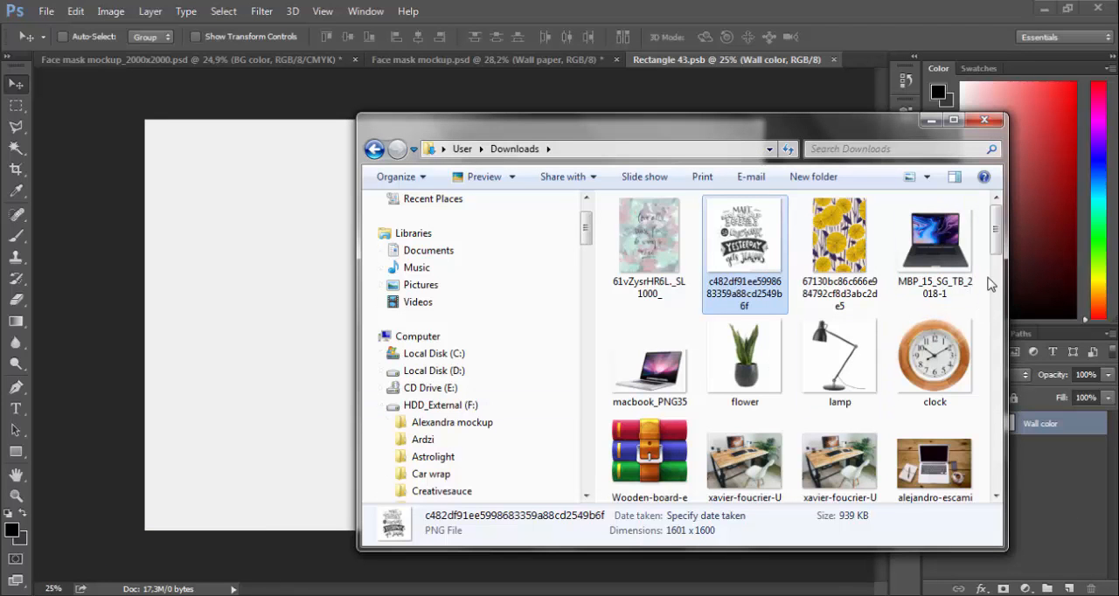
{"action": "scroll", "coordinate": [984, 306], "scroll_direction": "down", "scroll_amount": 4}
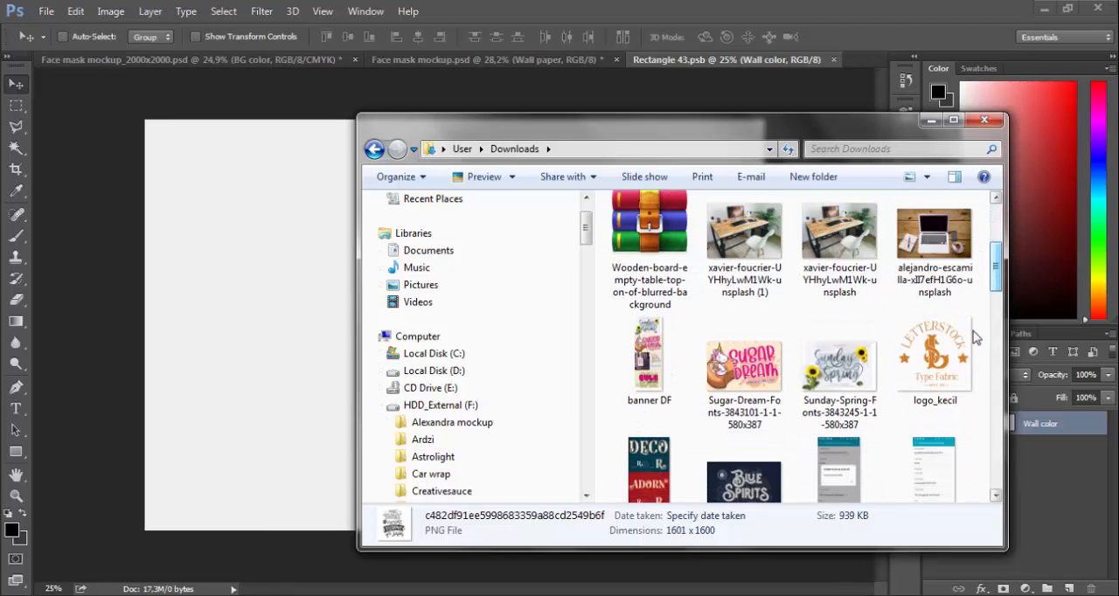
{"action": "left_click_drag", "start_coordinate": [962, 350], "coordinate": [294, 419]}
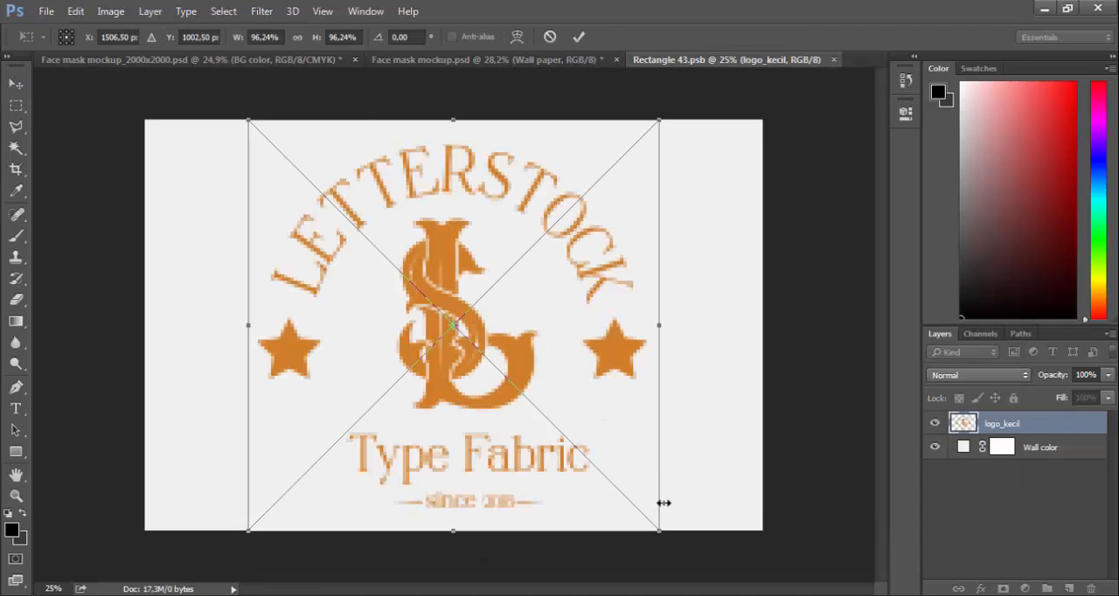
Scale the placed logo to 69.79% near the canvas centre, and save and close the wallpaper smart object
{"action": "left_click_drag", "start_coordinate": [662, 534], "coordinate": [546, 421]}
{"action": "left_click_drag", "start_coordinate": [532, 350], "coordinate": [580, 353]}
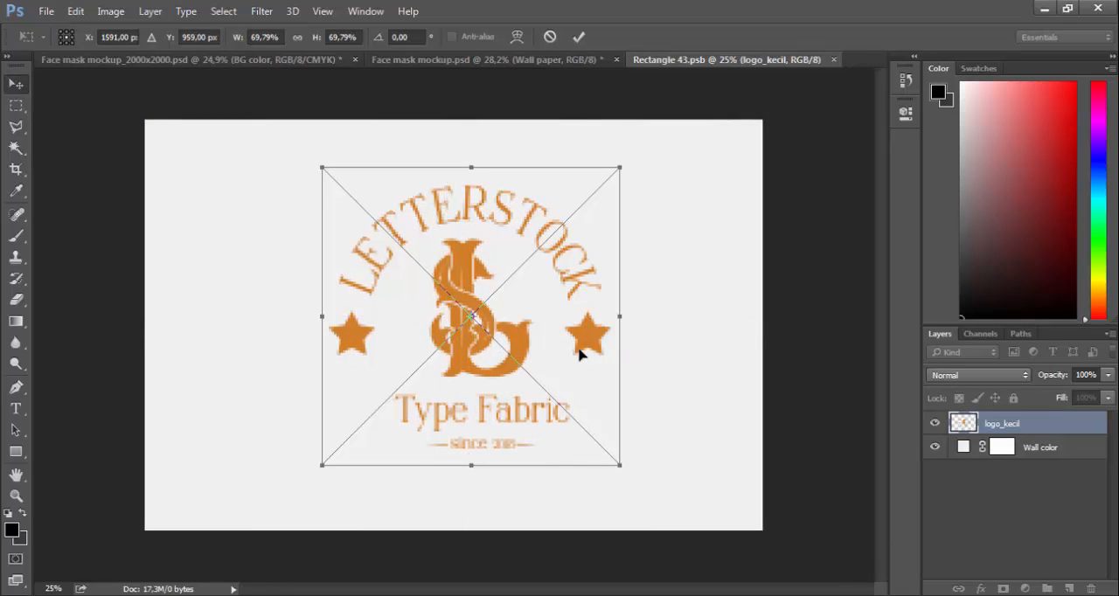
{"action": "key", "text": "Return"}
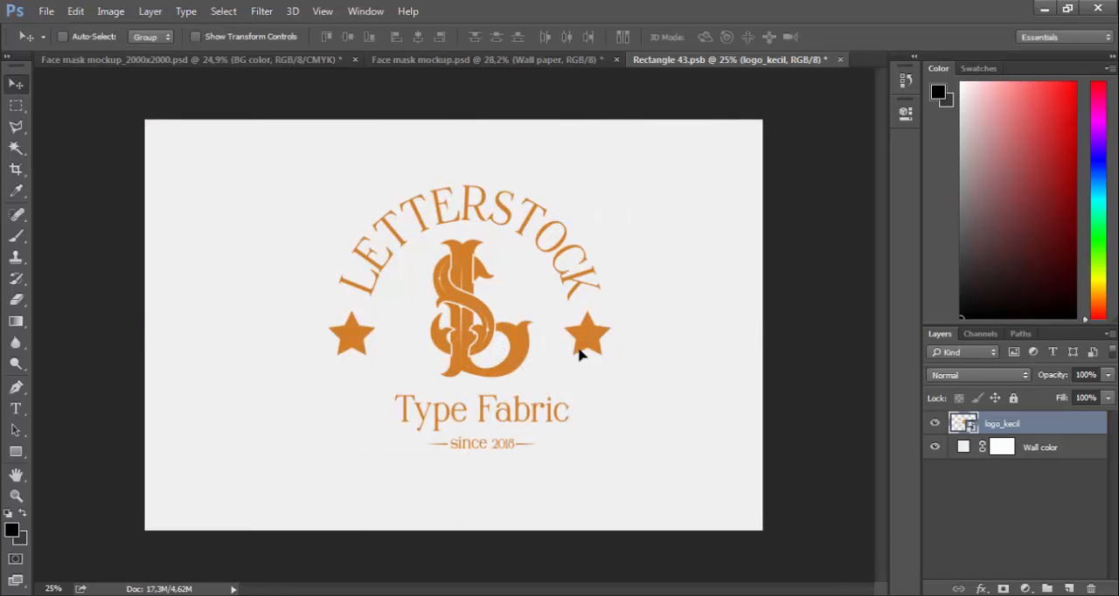
{"action": "left_click", "coordinate": [841, 60]}
{"action": "left_click", "coordinate": [528, 244]}
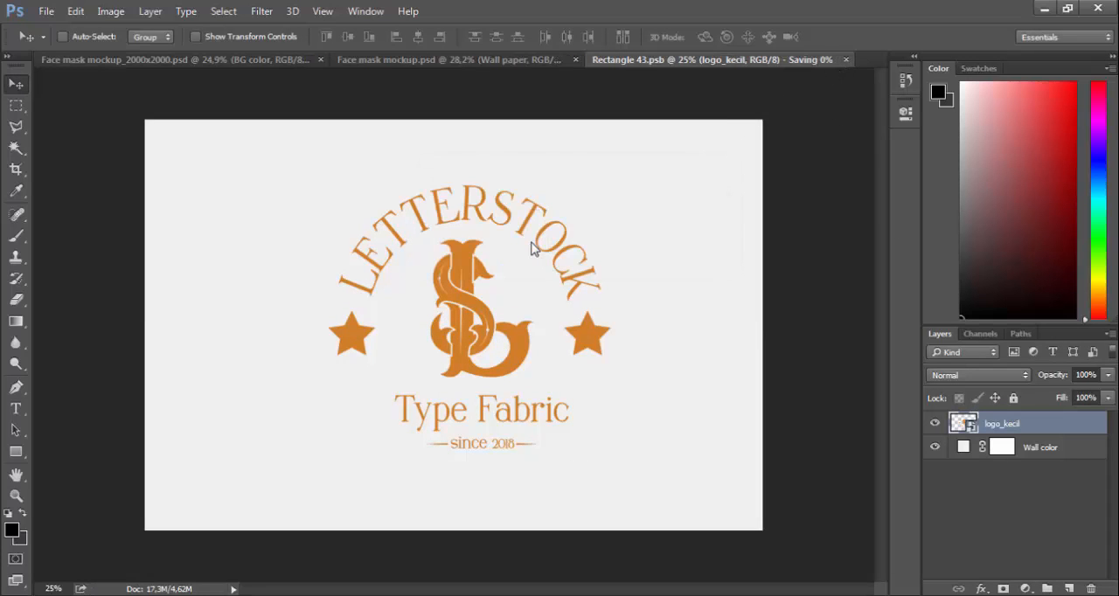